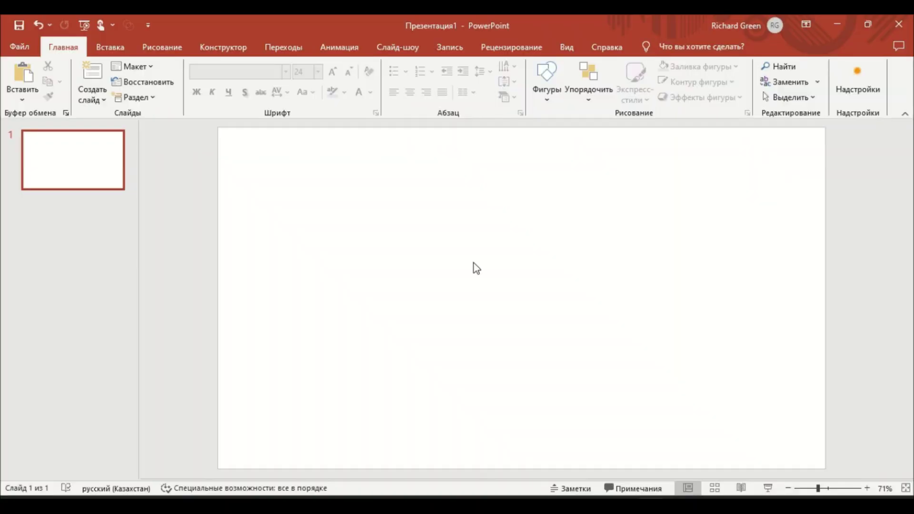
Give the blank slide a turquoise background through Format Background.
right_click(473, 263)
left_click(529, 391)
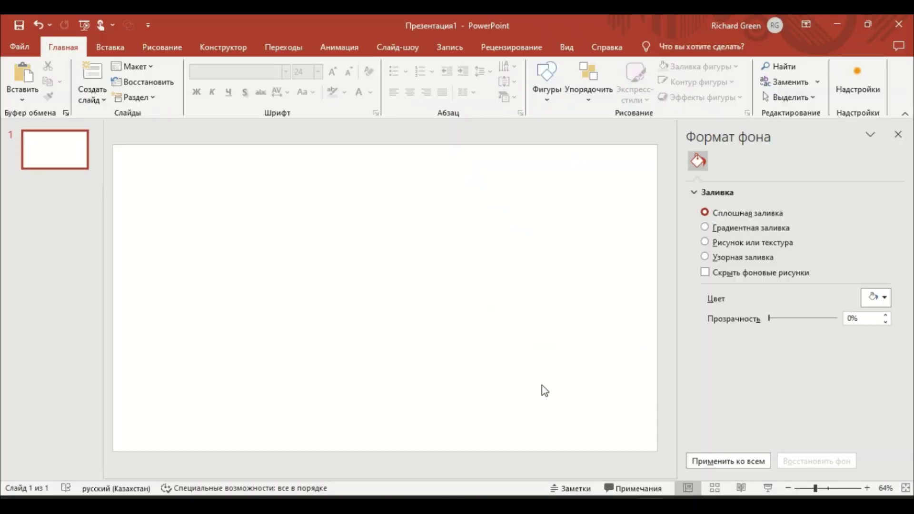
left_click(874, 299)
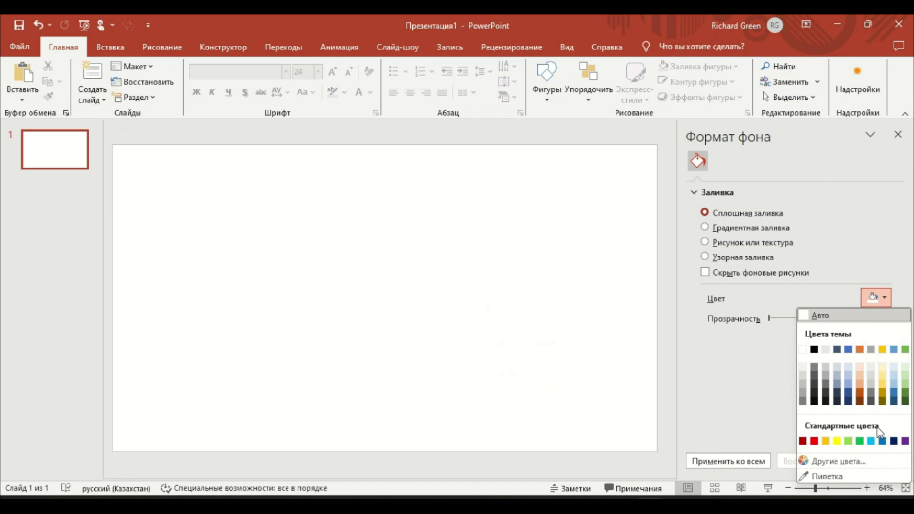
left_click(871, 440)
left_click(898, 134)
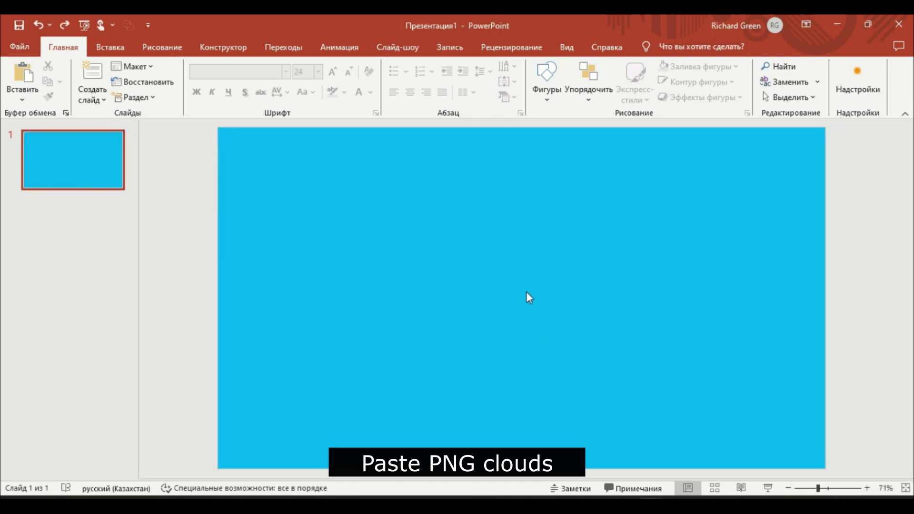
Paste the three PNG clouds and arrange them across the slide.
key("ctrl+v")
scroll(527, 293, "down", 4)
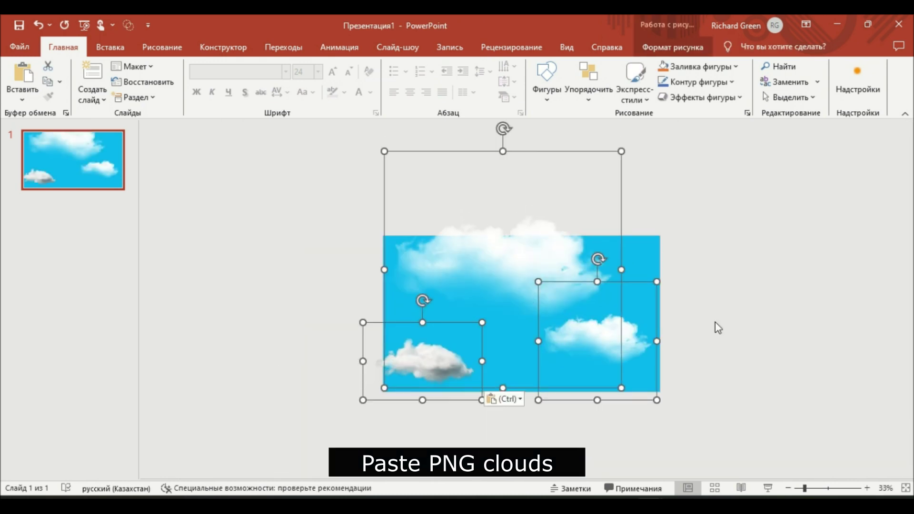
left_click(715, 322)
mouse_move(582, 316)
left_mouse_down()
mouse_move(615, 360)
mouse_move(593, 324)
left_mouse_up()
mouse_move(530, 247)
left_mouse_down()
mouse_move(477, 357)
mouse_move(443, 361)
left_mouse_up()
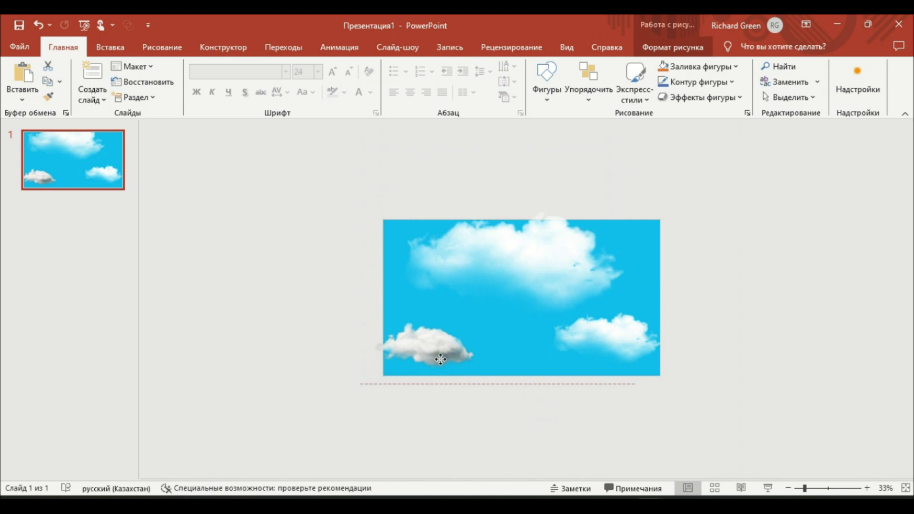
left_click_drag(383, 353, 408, 330)
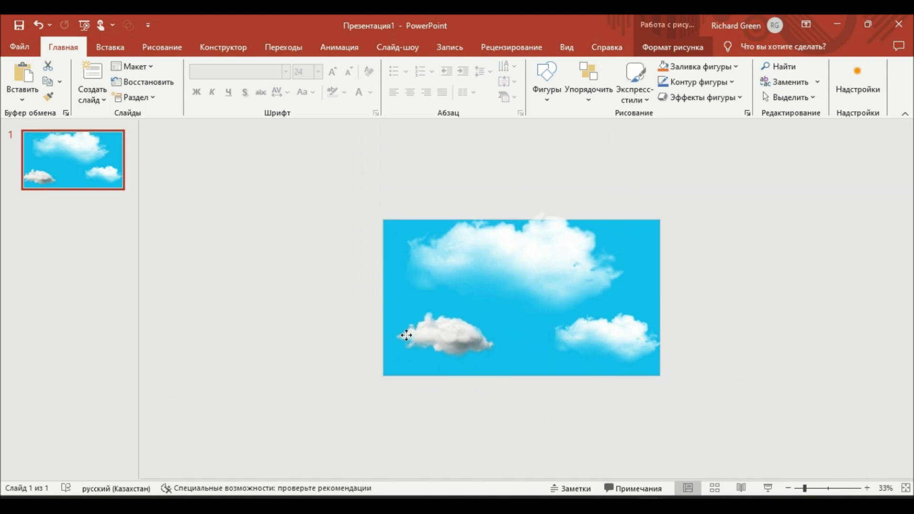
left_click(760, 279)
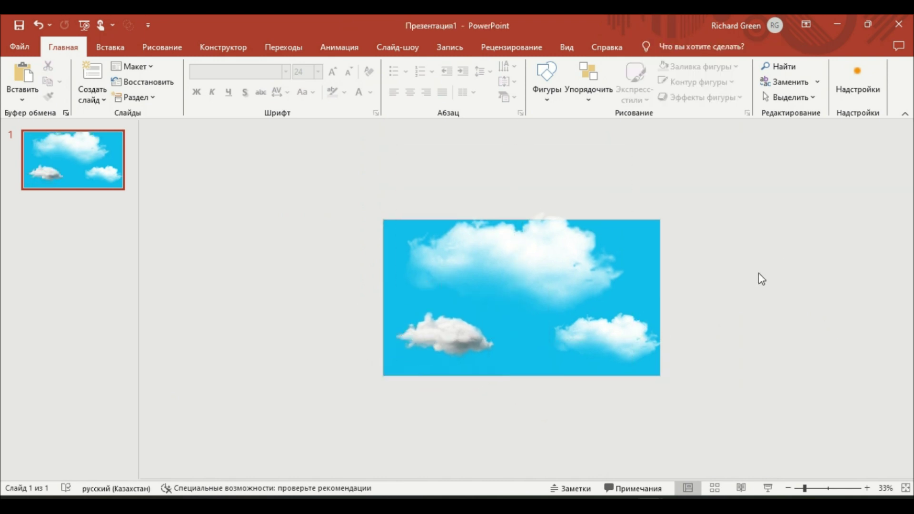
right_click(78, 169)
Duplicate slide 1 and insert the airplane 3D model from the online Путешественник category.
left_click(136, 282)
left_click(111, 47)
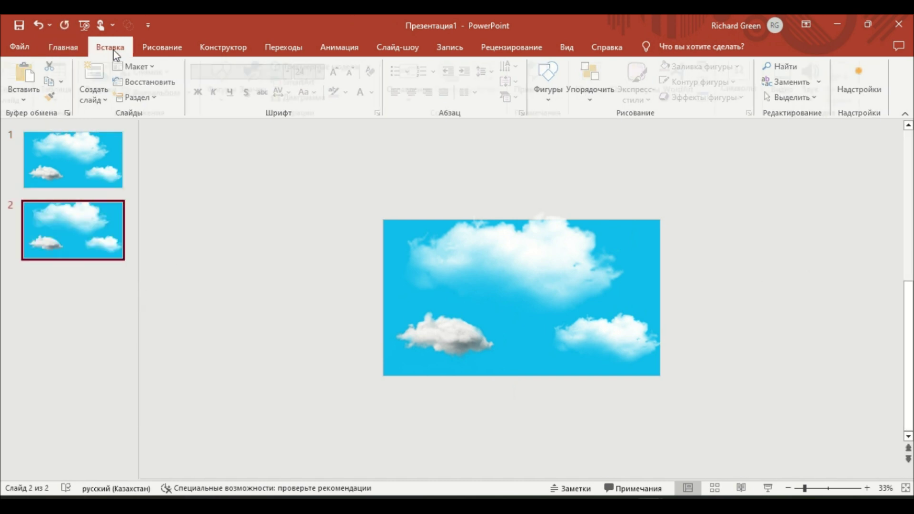
left_click(339, 67)
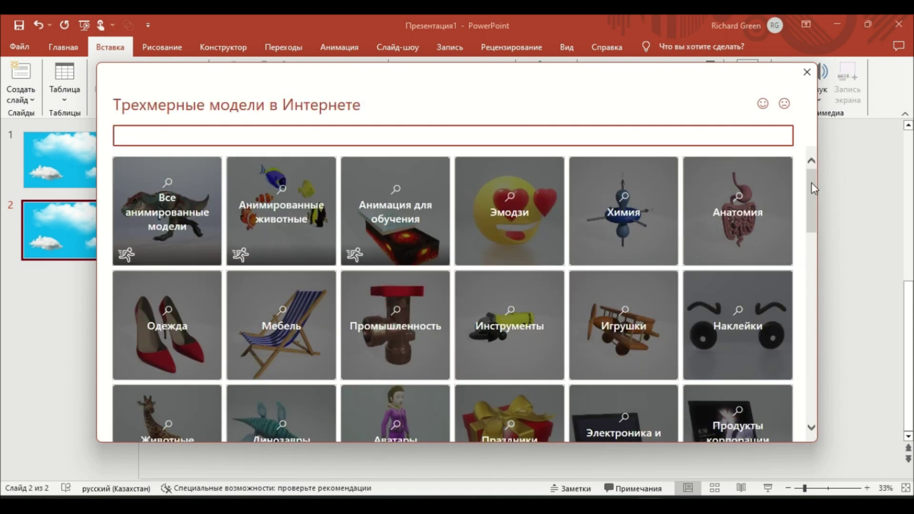
left_click_drag(811, 182, 814, 374)
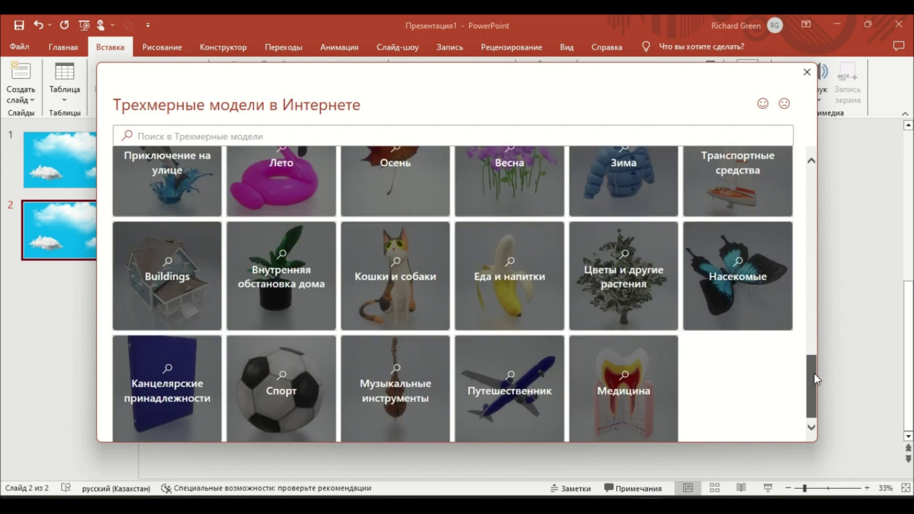
left_click(519, 390)
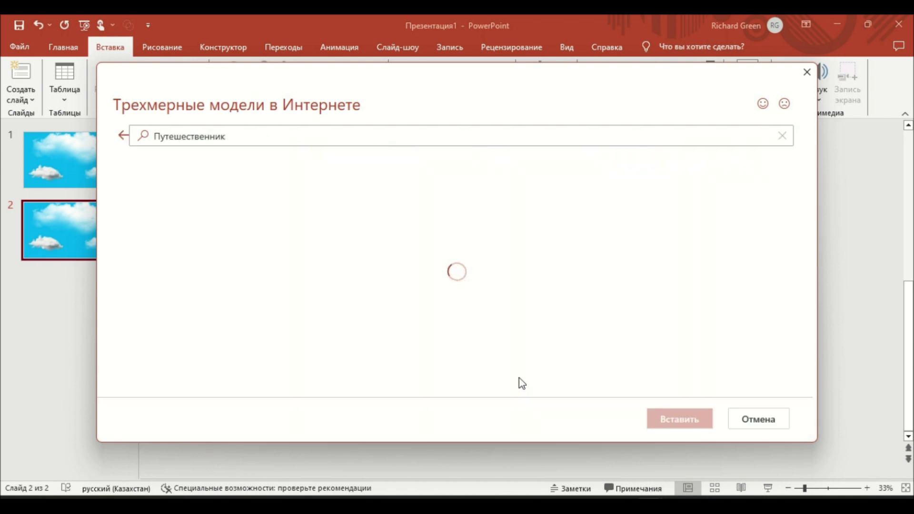
scroll(522, 356, "down", 3)
scroll(521, 356, "down", 2)
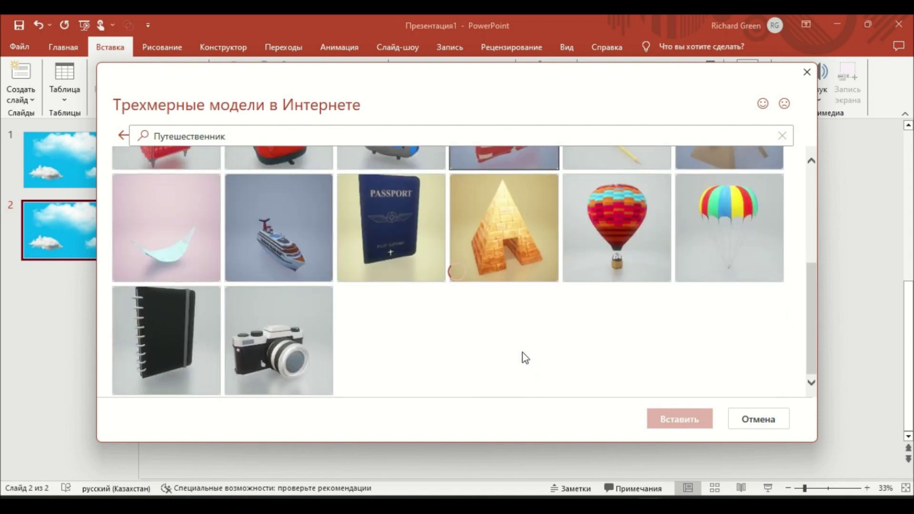
left_click(401, 349)
left_click(678, 421)
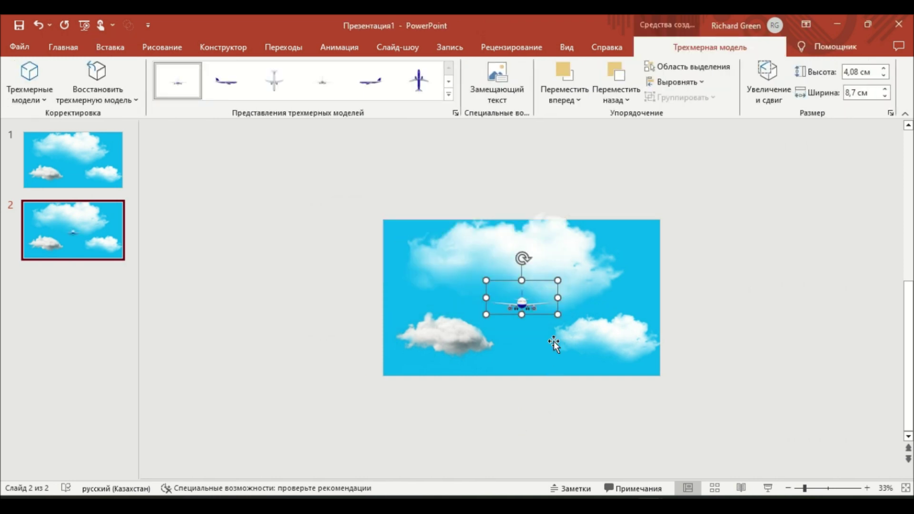
Enlarge the airplane to about 8.93 × 18.52 cm and centre it among the clouds.
left_click_drag(558, 315, 606, 339)
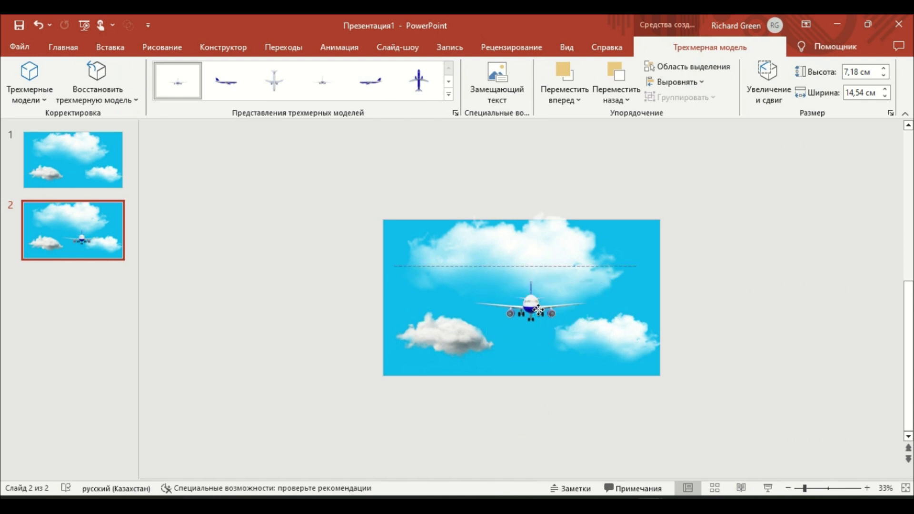
scroll(549, 306, "up", 2, "ctrl")
scroll(585, 339, "up", 1, "ctrl")
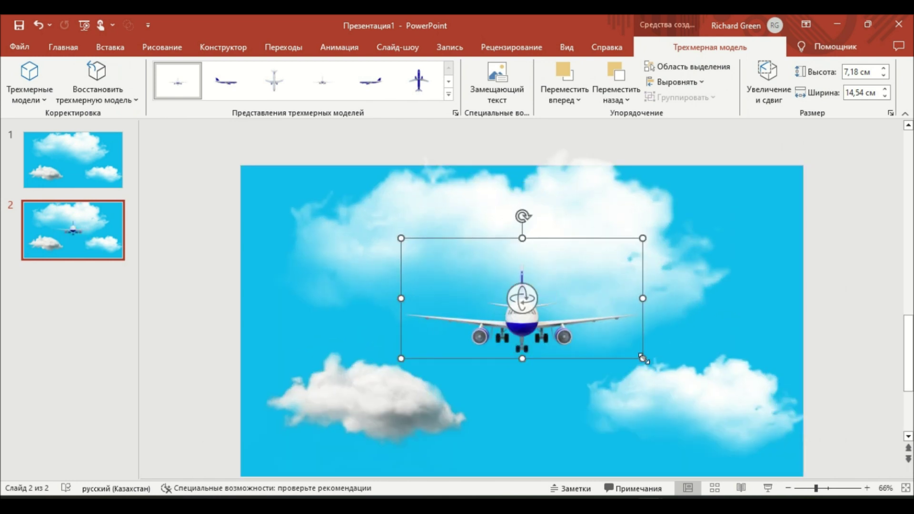
left_click_drag(642, 358, 679, 380)
left_click_drag(559, 352, 539, 315)
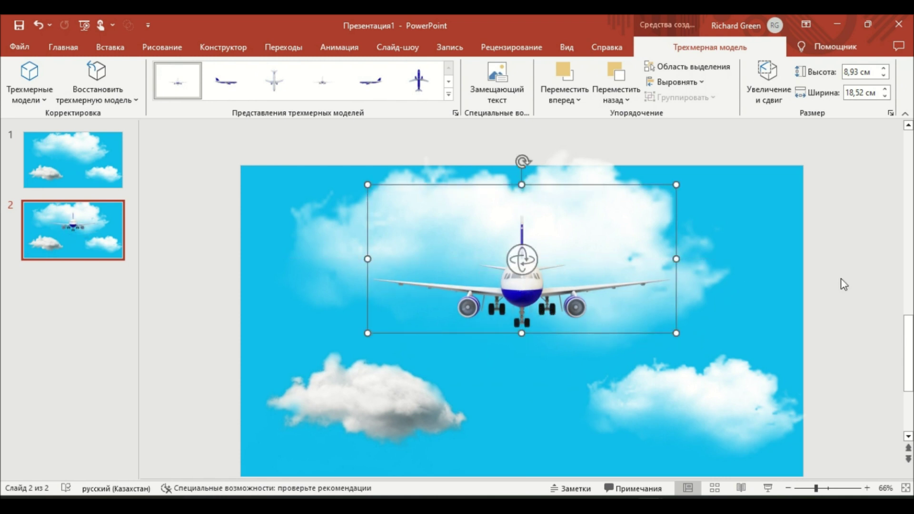
left_click(744, 295)
scroll(743, 296, "down", 2, "ctrl")
key("ctrl+v")
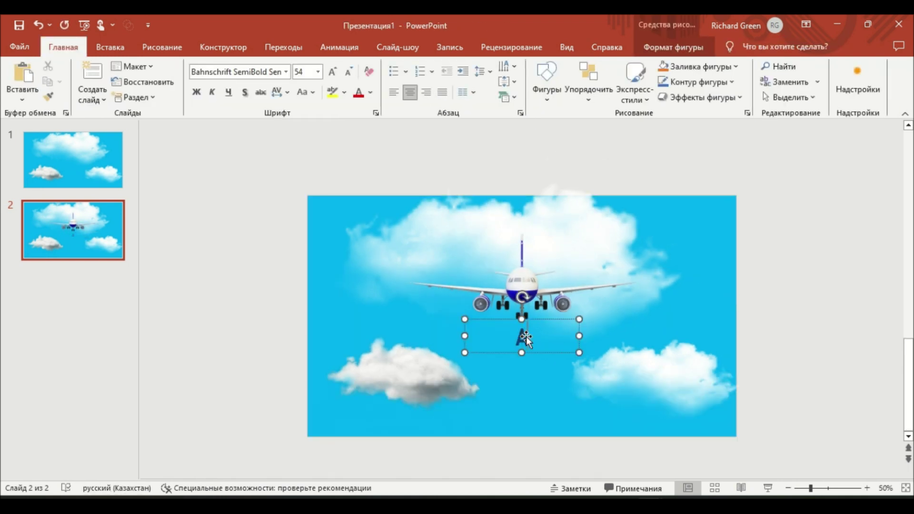
Type 'AIRCRAFT DESIGN' into the pasted dark blue bold text box beneath the airplane.
type("IRCRAFT D")
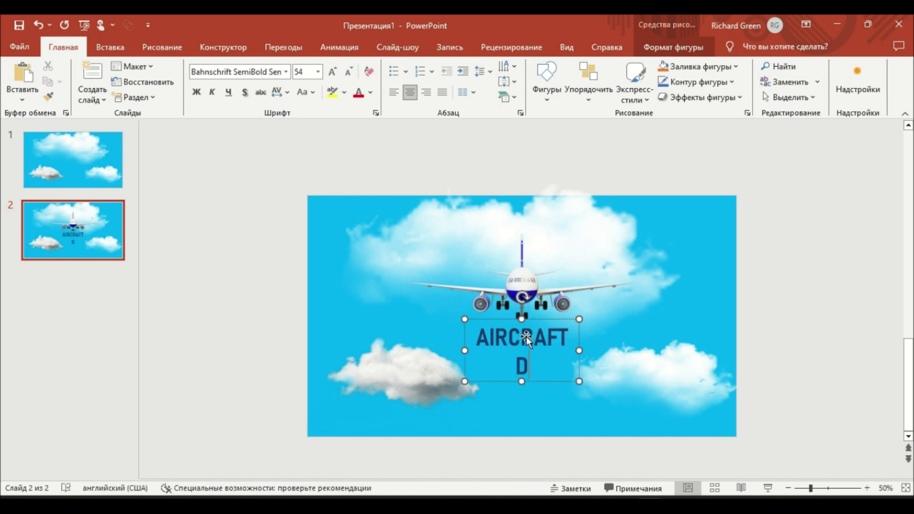
type("ESIGN")
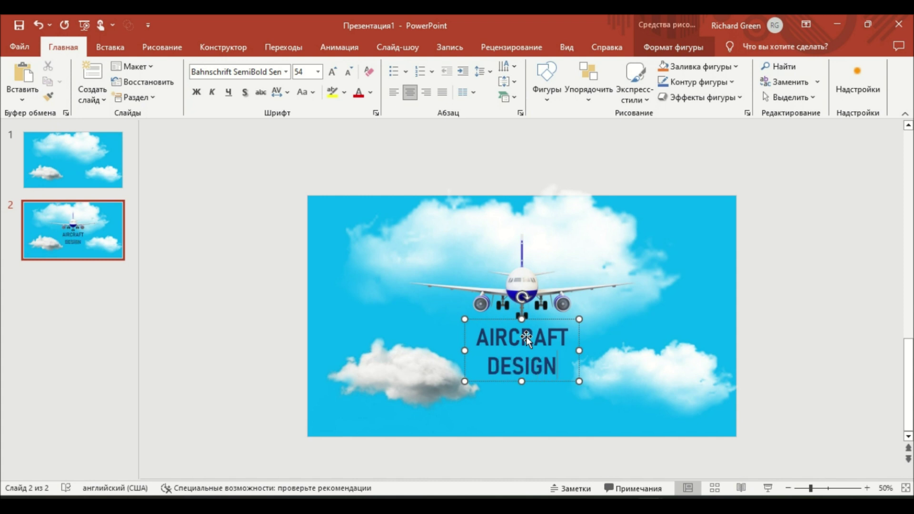
left_click(851, 293)
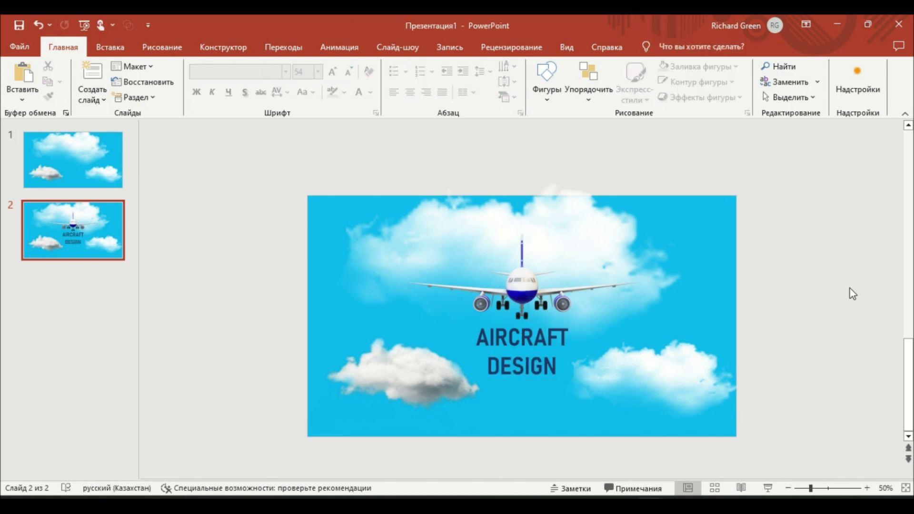
left_click(110, 46)
left_click(257, 79)
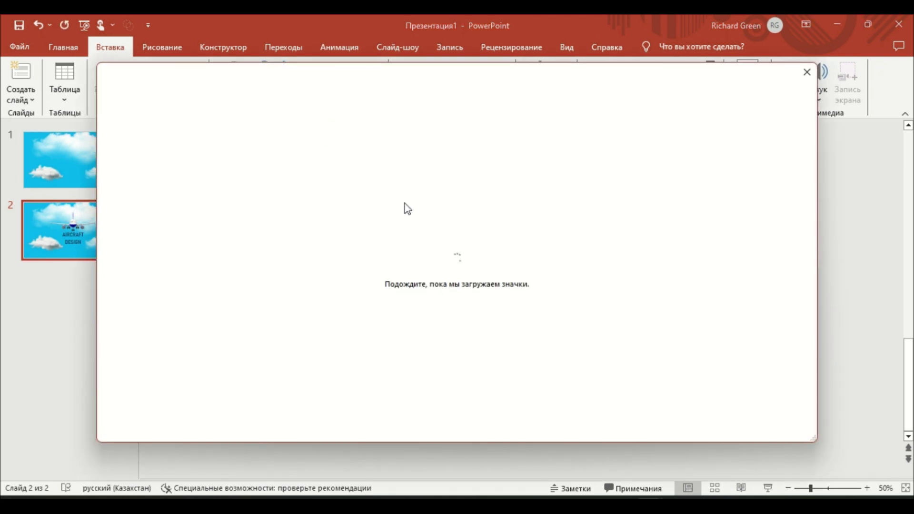
Insert the paper-plane icon found by searching 'сам' and place it below DESIGN.
type("сам")
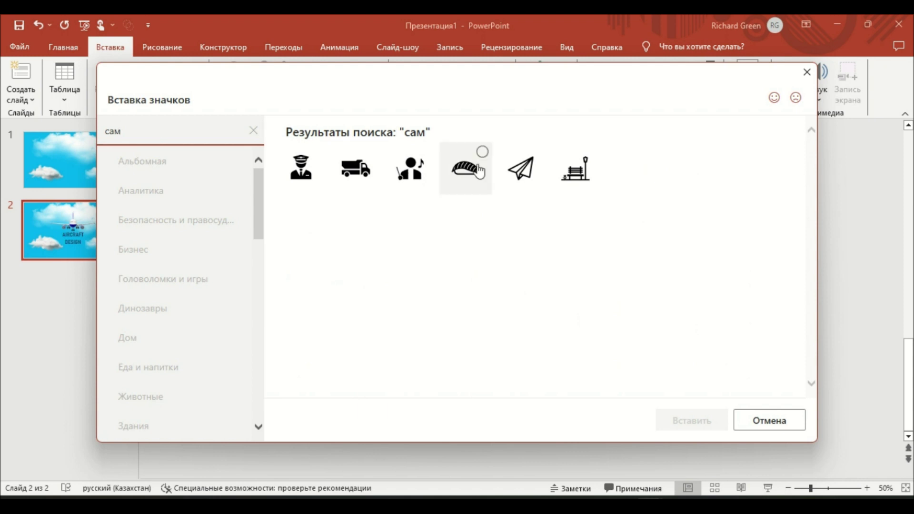
left_click(517, 176)
left_click(666, 421)
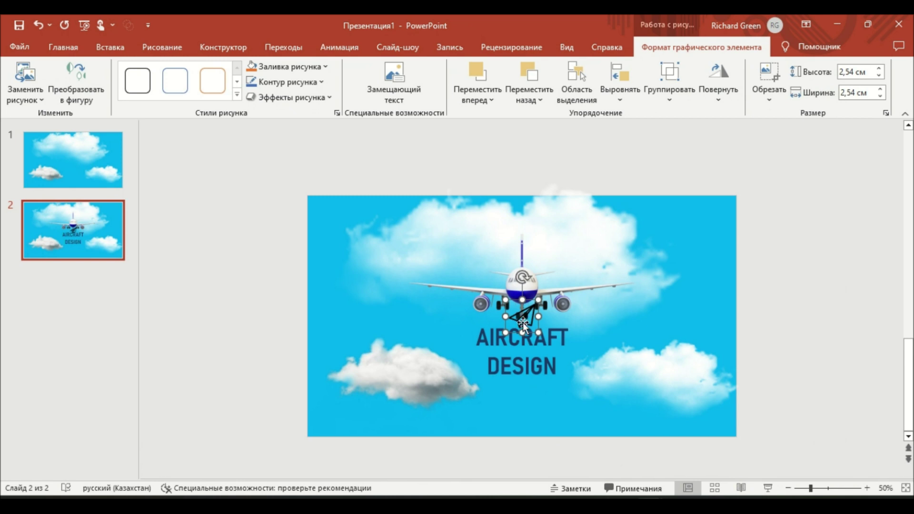
mouse_move(522, 327)
left_mouse_down()
mouse_move(512, 417)
mouse_move(542, 437)
left_mouse_up()
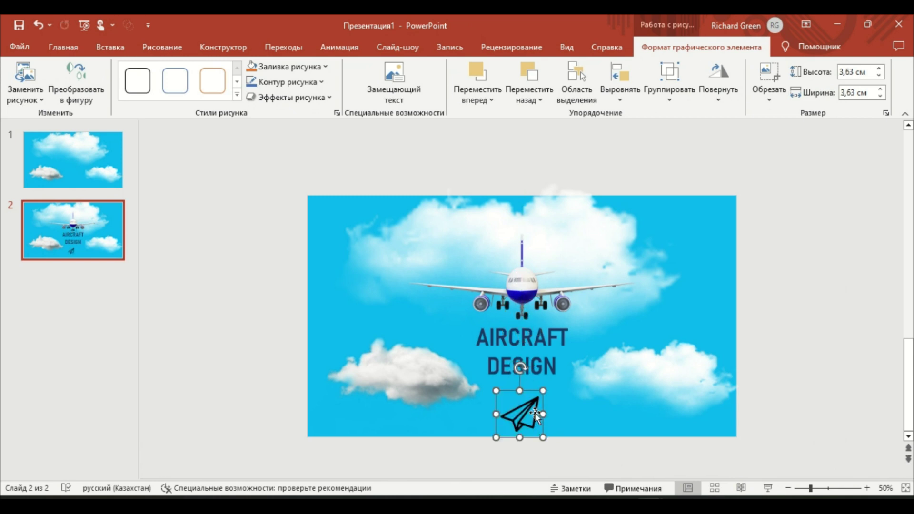
left_click_drag(529, 393, 532, 383)
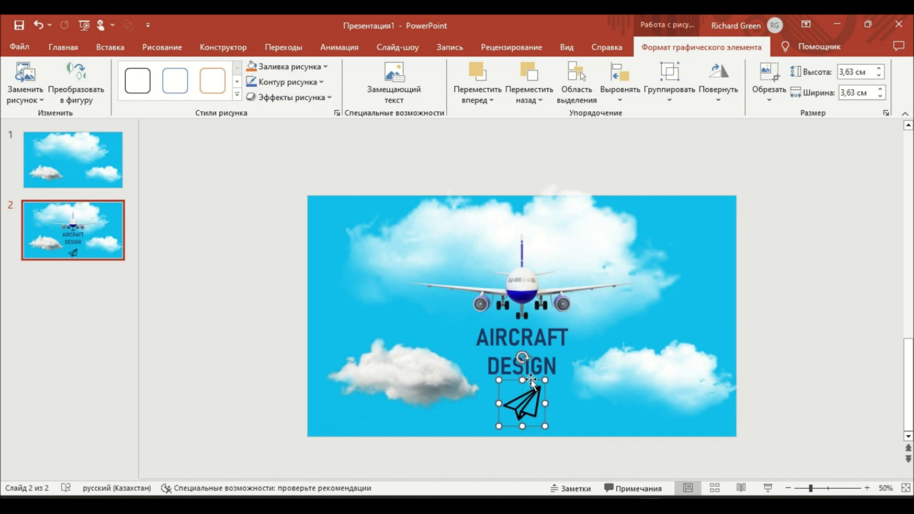
Colour the icon dark navy and paste the Home, About, More and search menu bar on top.
left_click(321, 67)
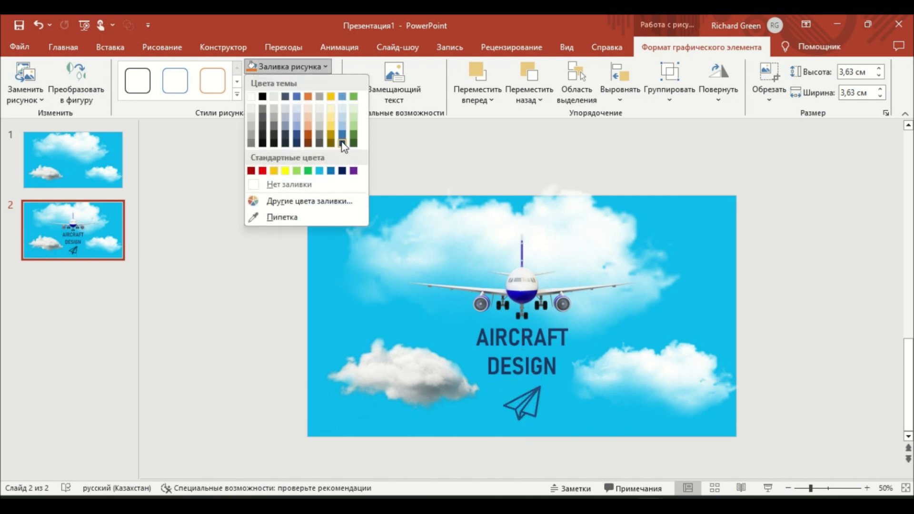
left_click(342, 143)
left_click(772, 289)
key("ctrl+v")
left_click(781, 235)
Duplicate slide 2 and move the Home, About, More and search menu bar above the slide.
right_click(77, 235)
left_click(136, 356)
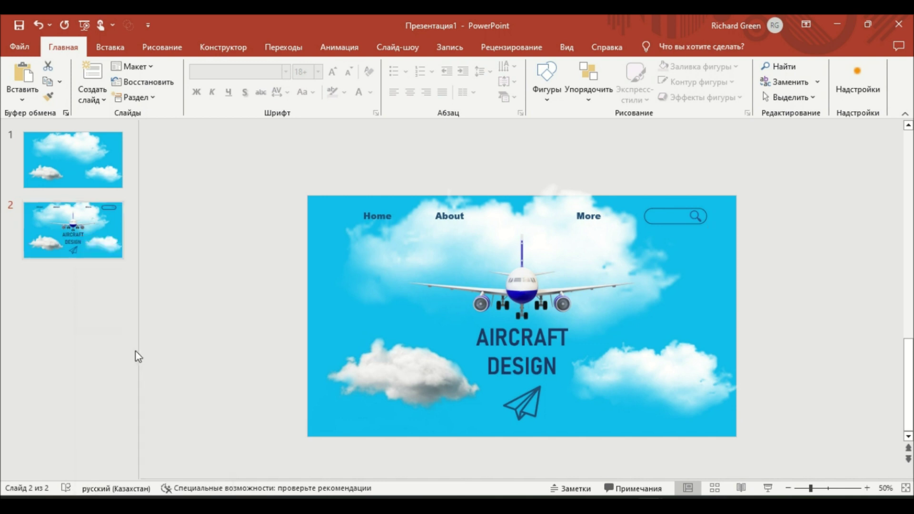
left_click(387, 209)
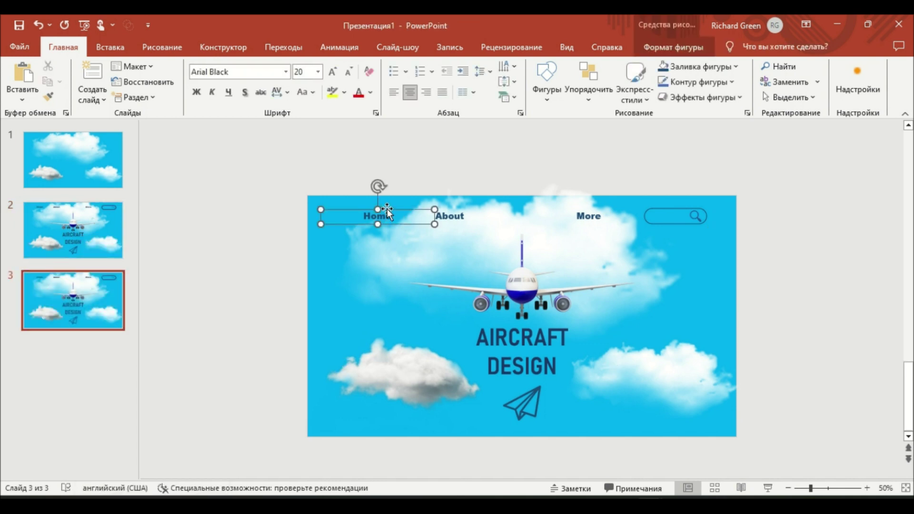
left_click(468, 216, "shift")
left_click(592, 217, "shift")
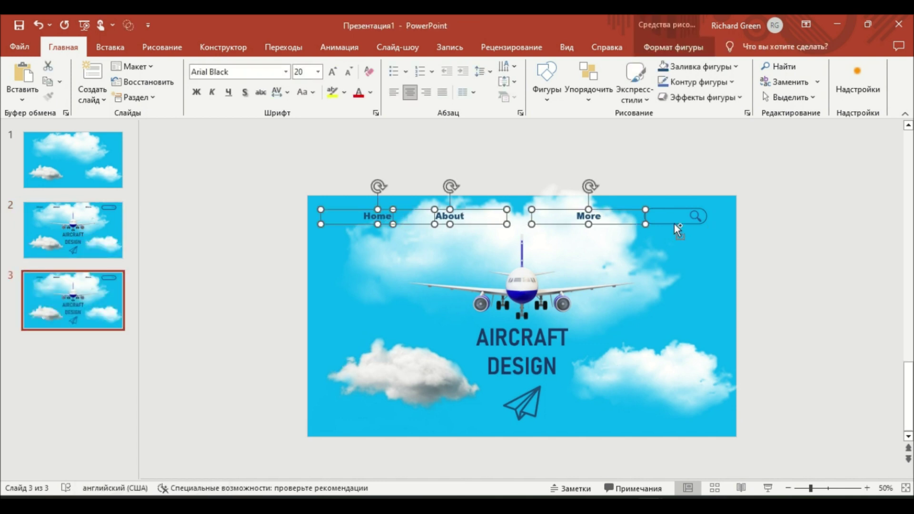
left_click(674, 223, "shift")
left_click(692, 219, "shift")
left_click(693, 219, "shift")
left_click(698, 218, "shift")
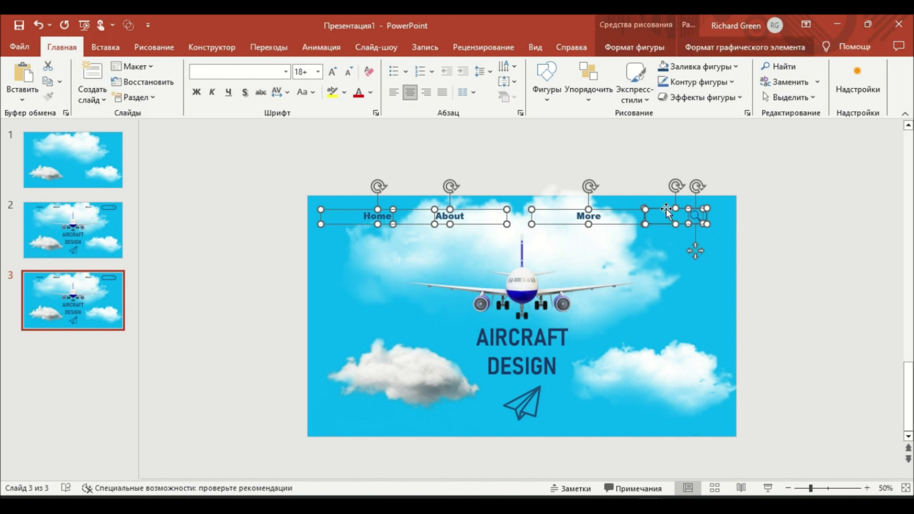
left_click_drag(666, 212, 666, 179)
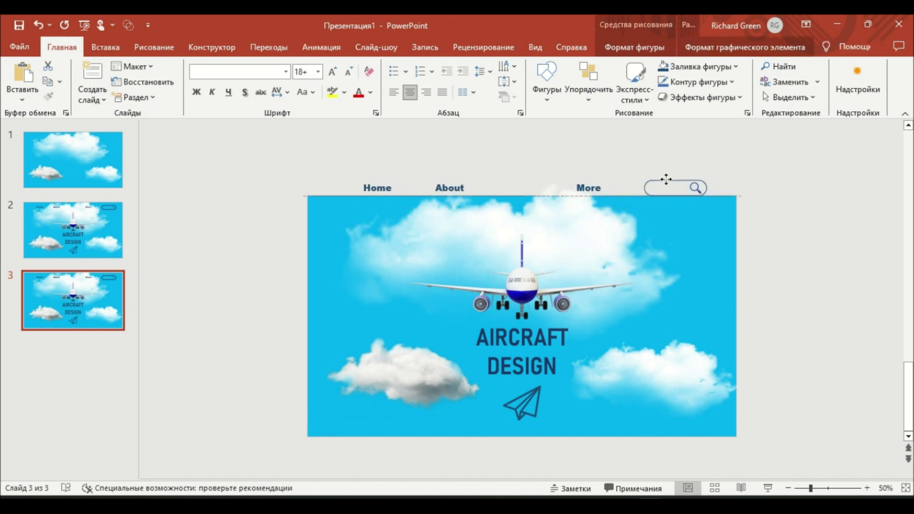
Shrink the AIRCRAFT DESIGN title text to 24 pt.
left_click(532, 378)
key("ctrl+a")
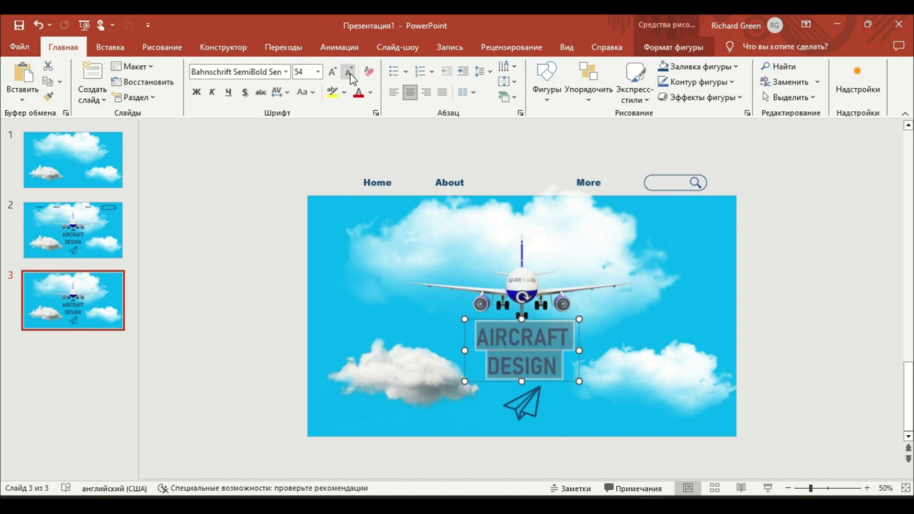
left_click(350, 74)
left_click(351, 75)
left_click(351, 74)
left_click(351, 74)
left_click(351, 74)
left_click(351, 74)
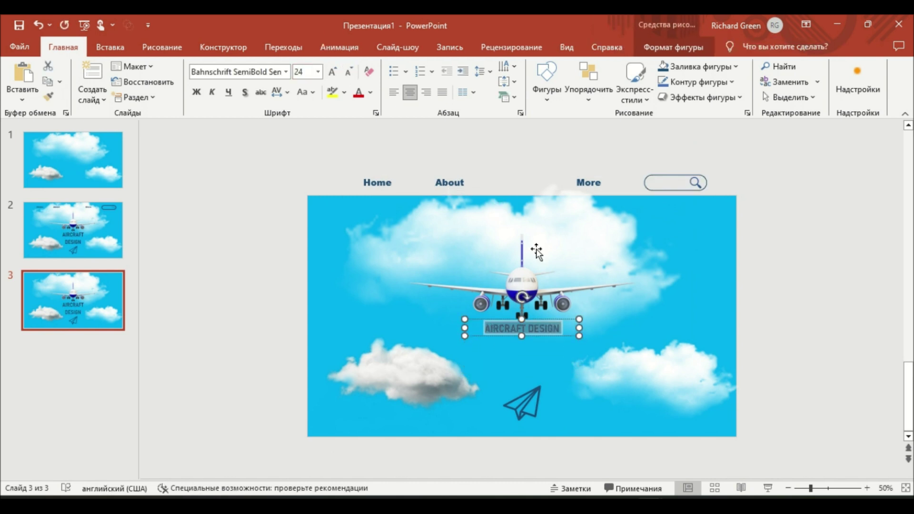
left_click(543, 425)
Make the paper-plane icon smaller and set AIRCRAFT DESIGN beside it at the bottom.
left_click(521, 422)
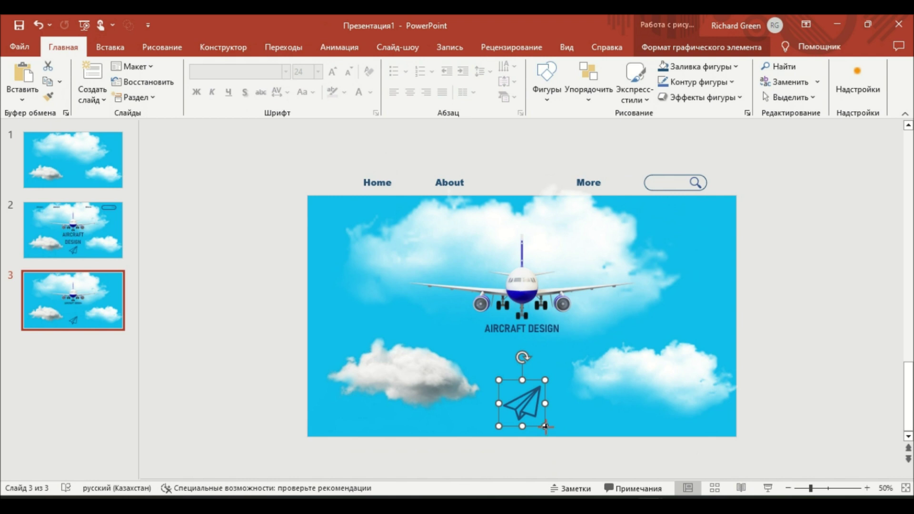
mouse_move(545, 427)
left_mouse_down()
mouse_move(514, 403)
mouse_move(558, 428)
left_mouse_up()
left_click(516, 333)
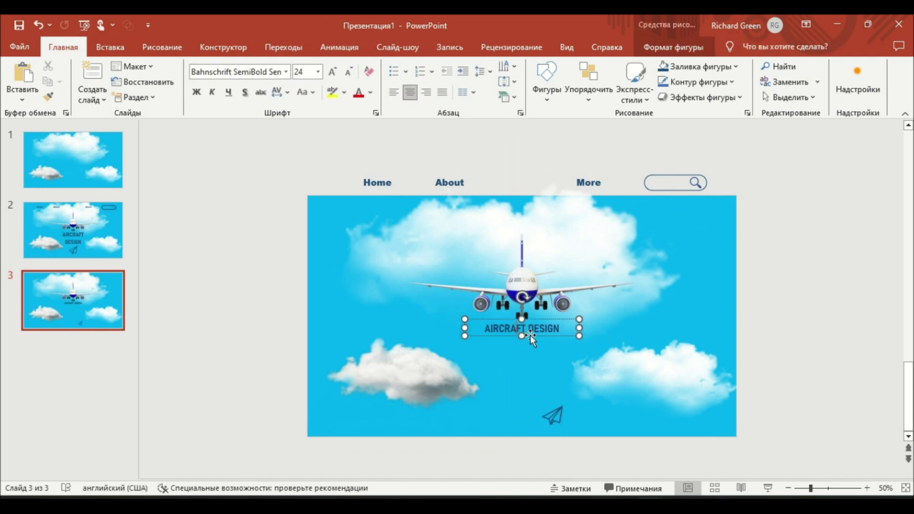
mouse_move(533, 337)
left_mouse_down()
mouse_move(554, 347)
mouse_move(524, 351)
mouse_move(527, 402)
left_mouse_up()
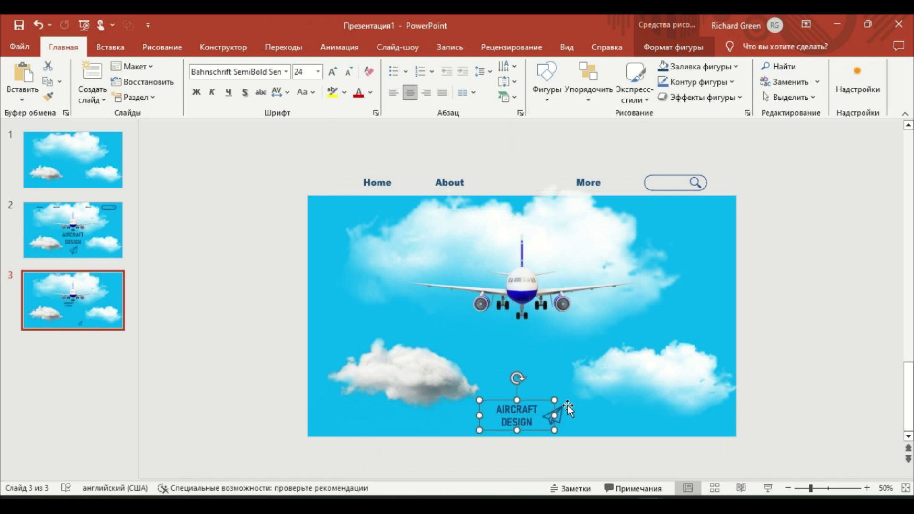
left_click(795, 365)
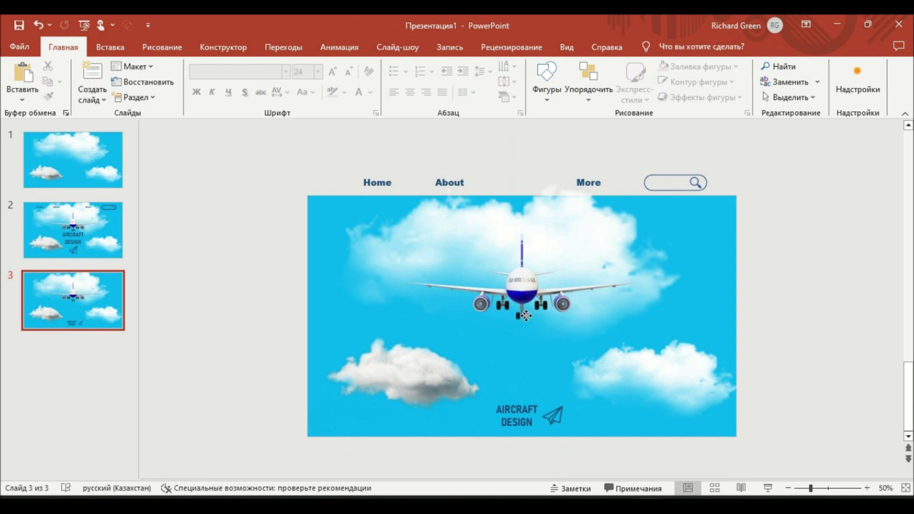
Rotate the 3D airplane to a side view, enlarge it, and push it off the slide's left edge.
left_click(532, 316)
left_click_drag(523, 270, 637, 265)
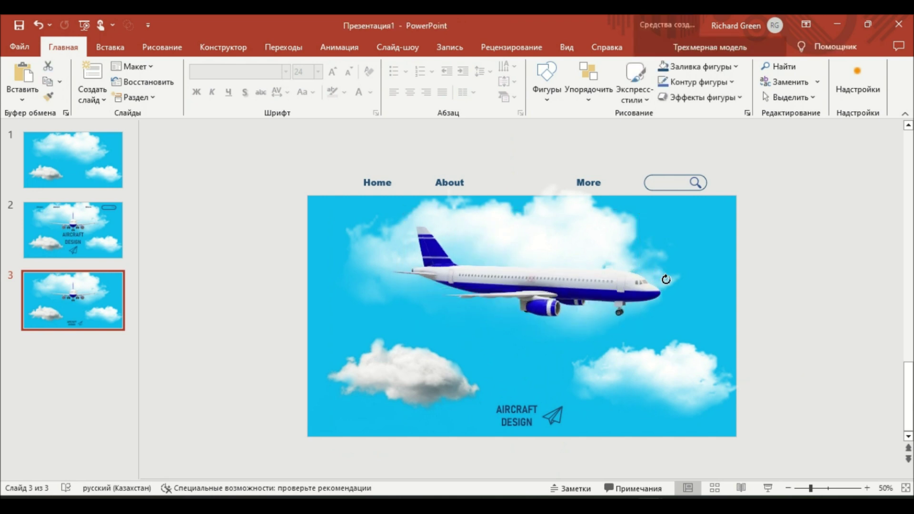
left_click_drag(638, 265, 675, 285)
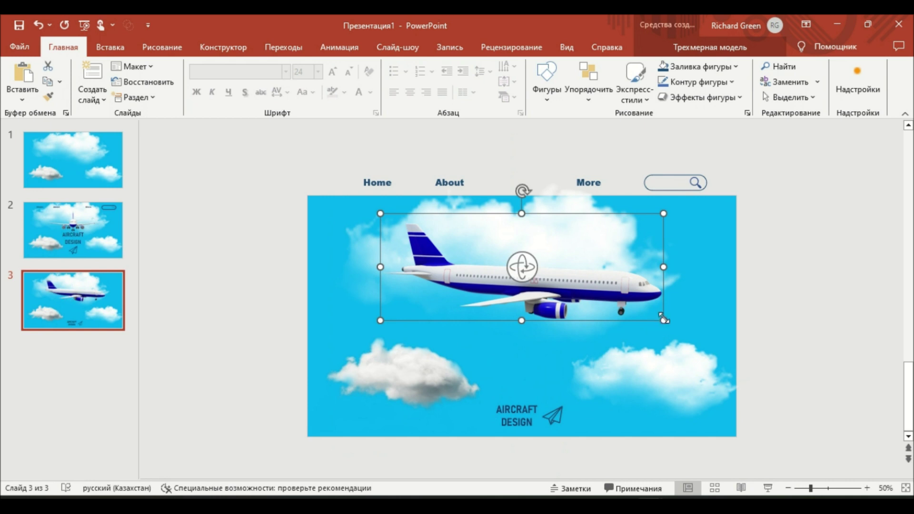
left_click_drag(663, 321, 904, 462)
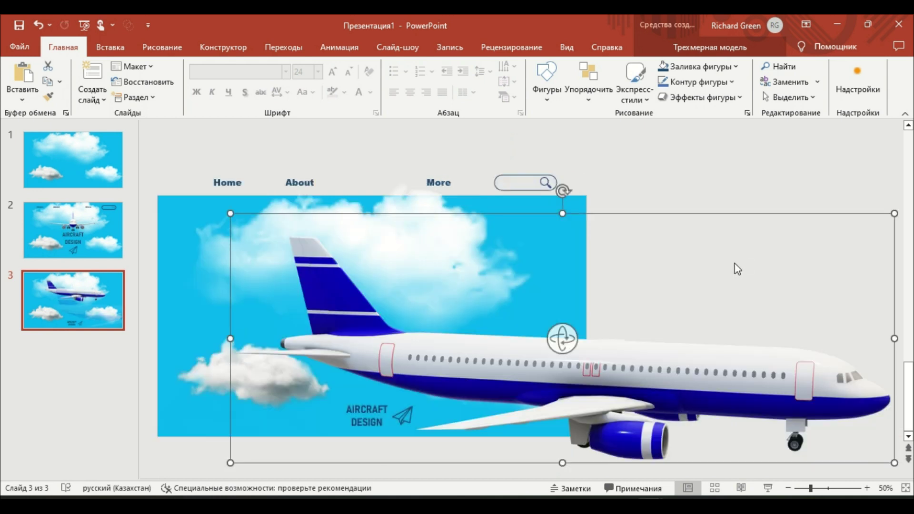
mouse_move(755, 394)
left_mouse_down()
mouse_move(306, 332)
mouse_move(363, 327)
left_mouse_up()
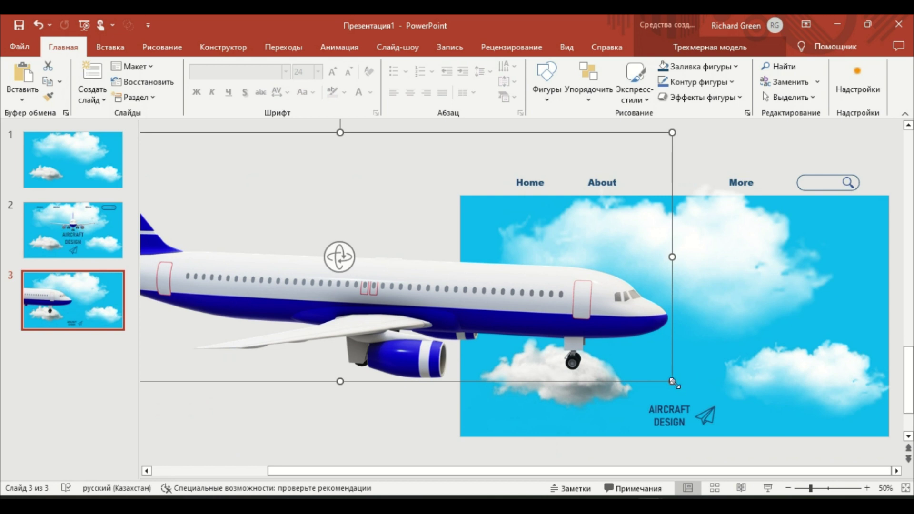
left_click_drag(324, 264, 320, 259)
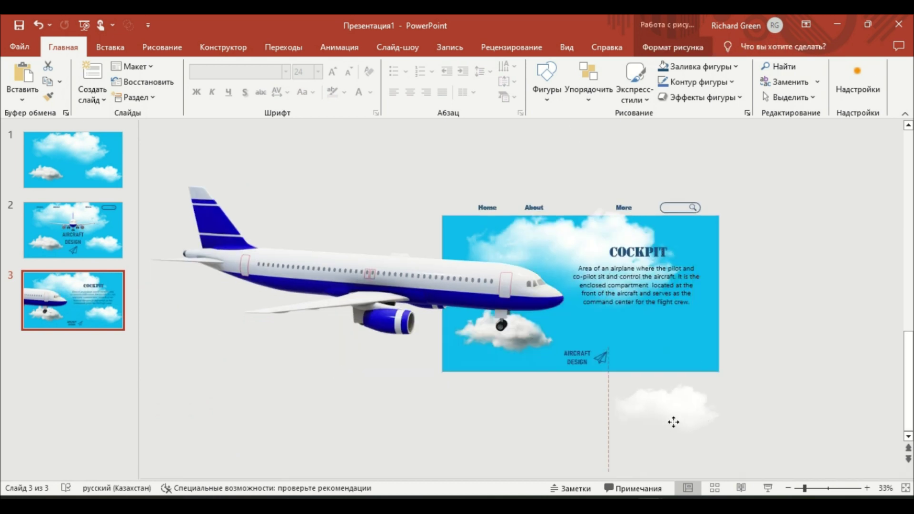
Enlarge the large cloud picture and reposition it behind the panel.
left_click(511, 350)
left_click_drag(551, 257, 540, 307)
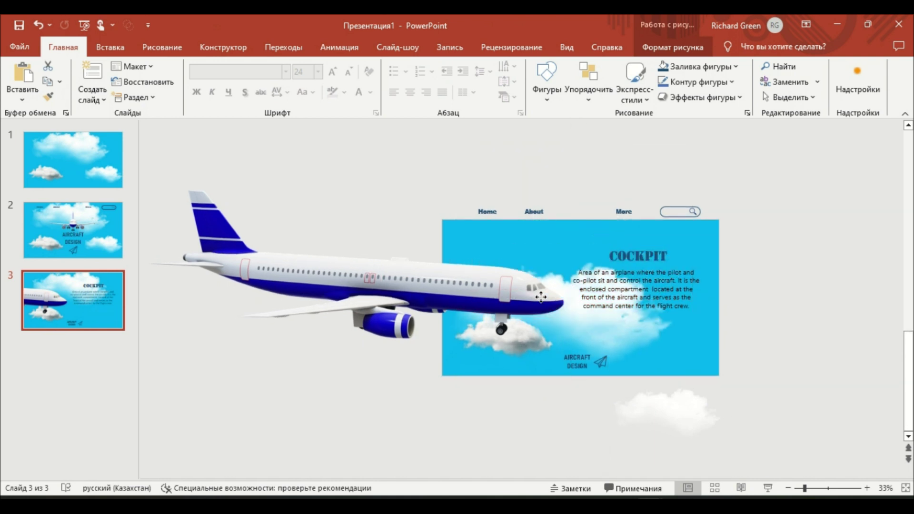
left_click_drag(683, 434, 864, 493)
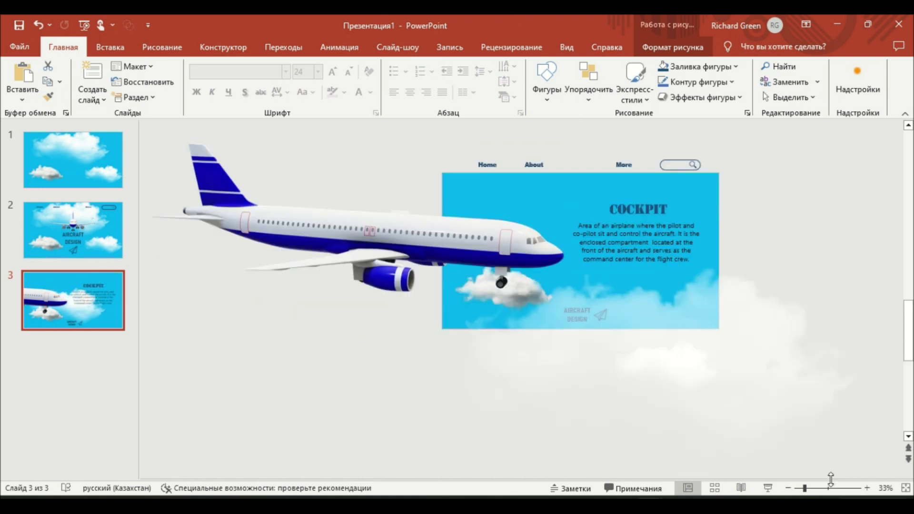
mouse_move(752, 336)
left_mouse_down()
mouse_move(661, 221)
mouse_move(660, 252)
left_mouse_up()
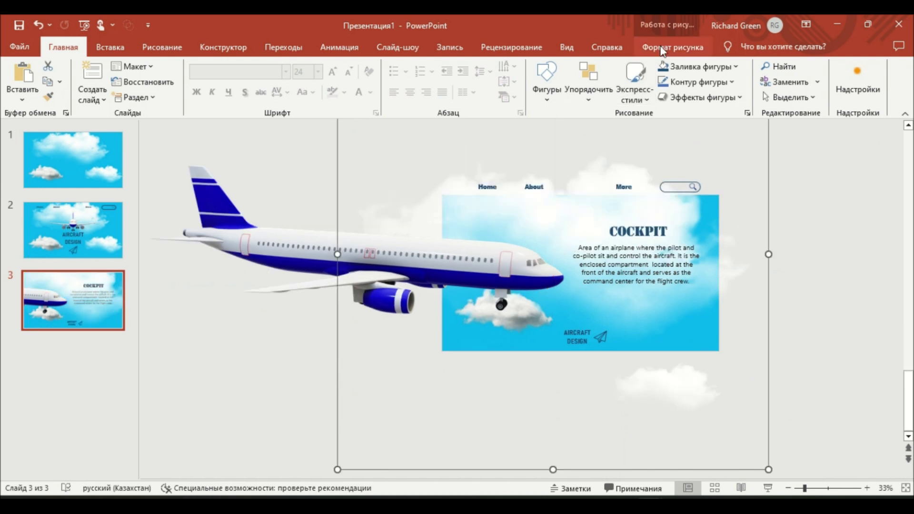
Select Рисунок 6 in the Selection Pane and place it under the panel's bottom-left corner.
left_click(668, 46)
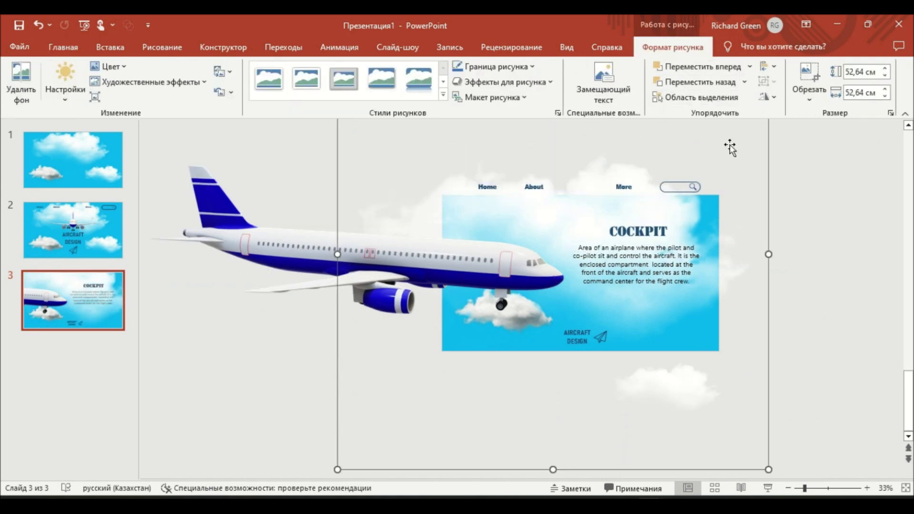
left_click(699, 97)
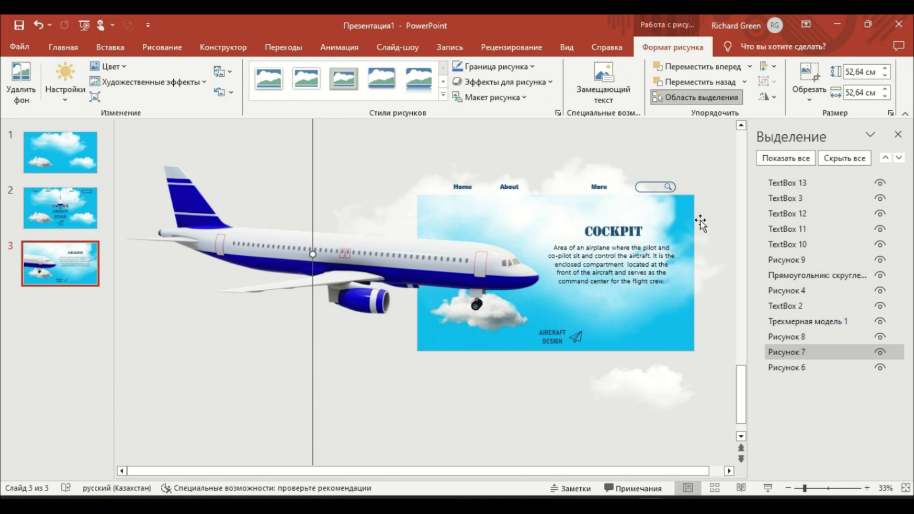
left_click(784, 364)
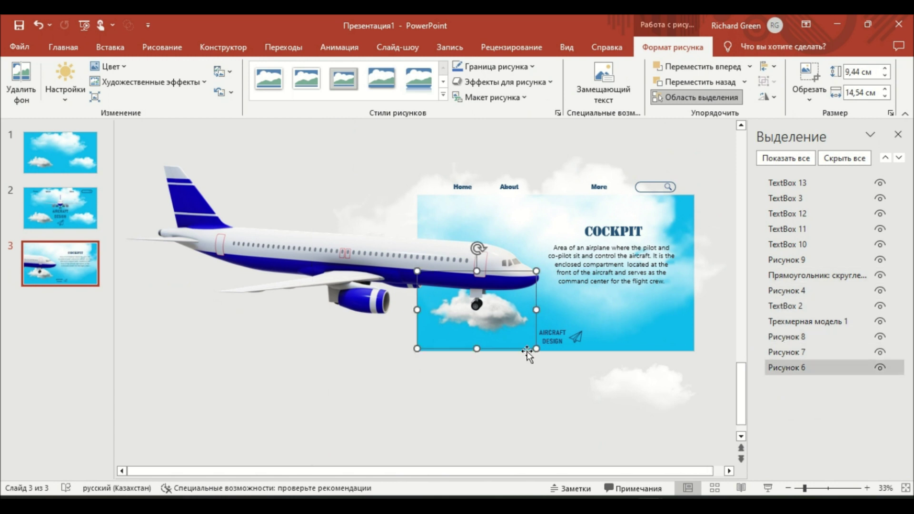
left_click_drag(456, 349, 431, 406)
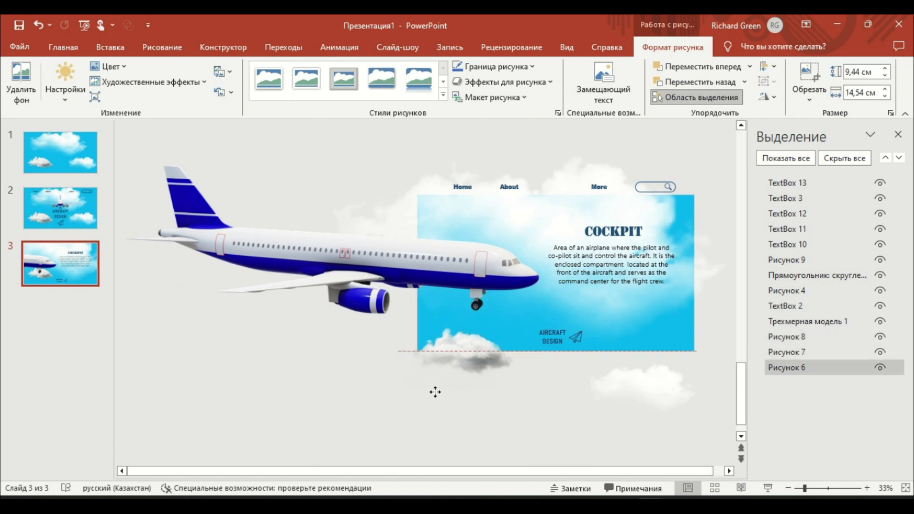
left_click_drag(432, 407, 426, 387)
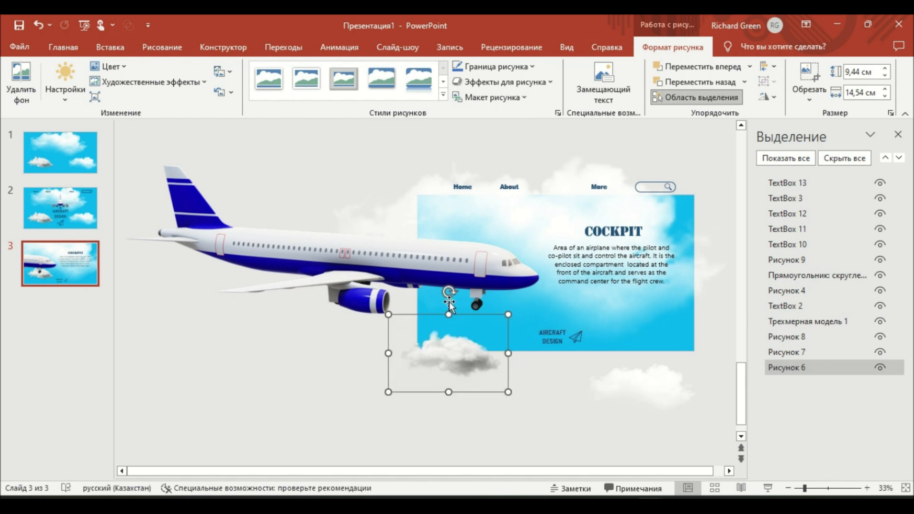
left_click(897, 134)
left_click(866, 254)
scroll(866, 254, "up", 2, "ctrl")
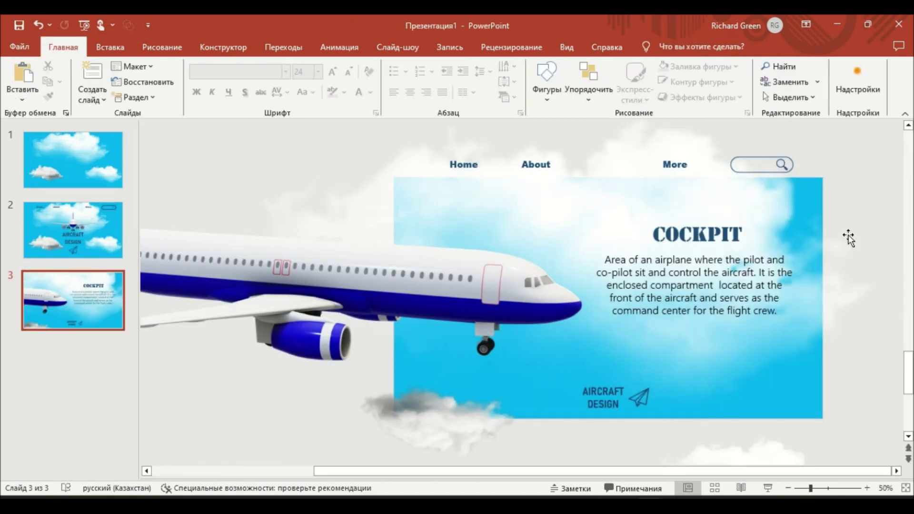
Duplicate slide 3 and move the COCKPIT heading and description off the slide's right side.
right_click(90, 310)
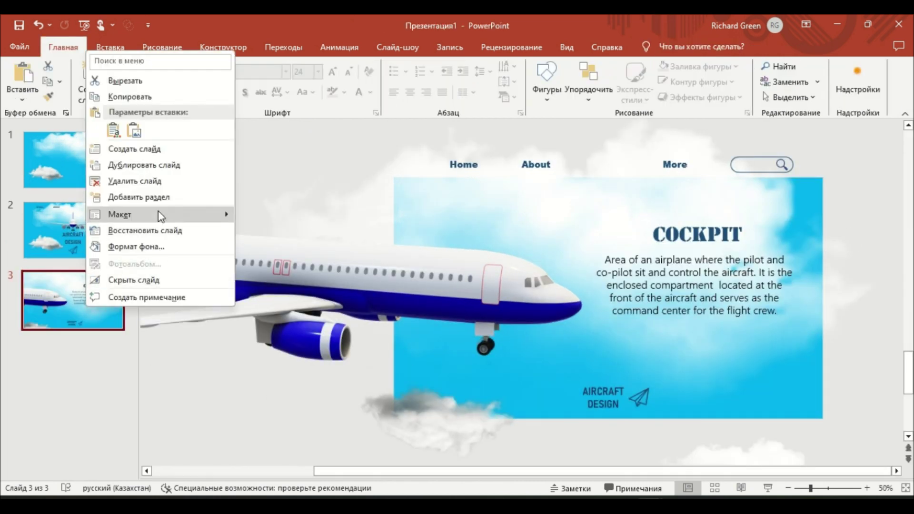
left_click(159, 170)
left_click(693, 257)
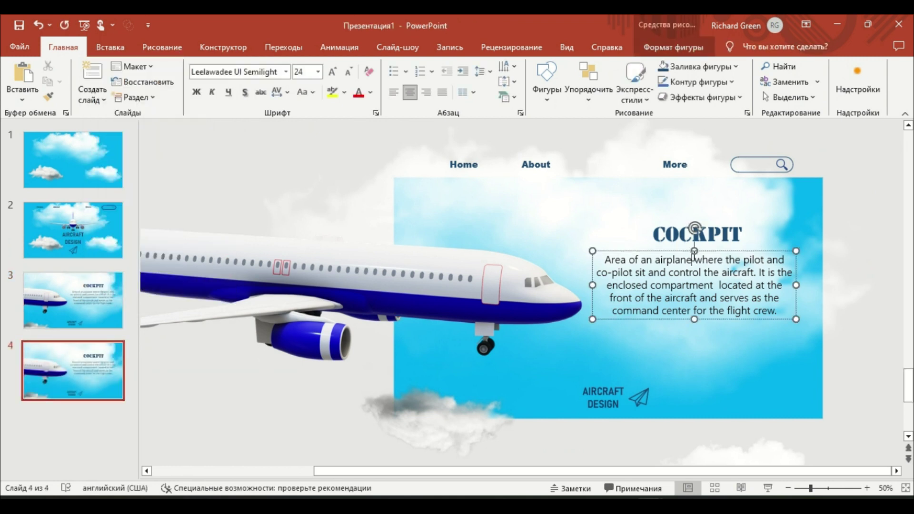
left_click(683, 234, "shift")
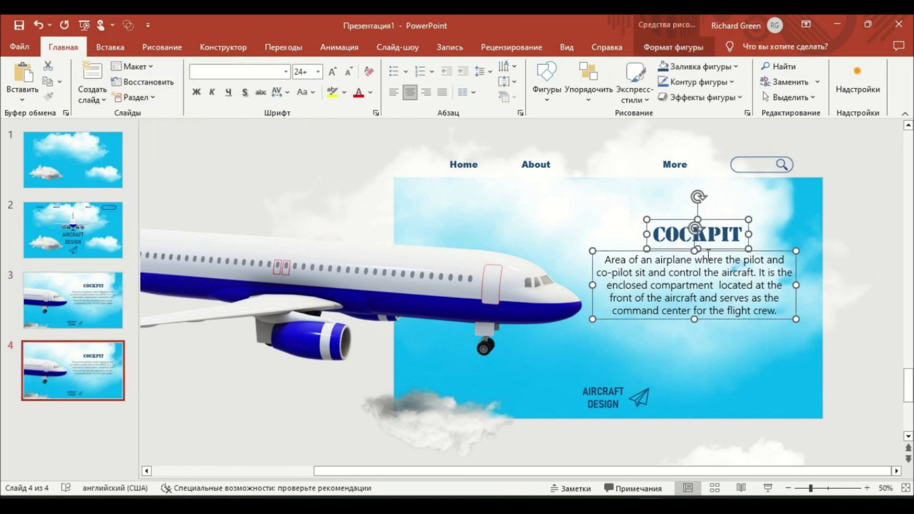
scroll(698, 246, "down", 3)
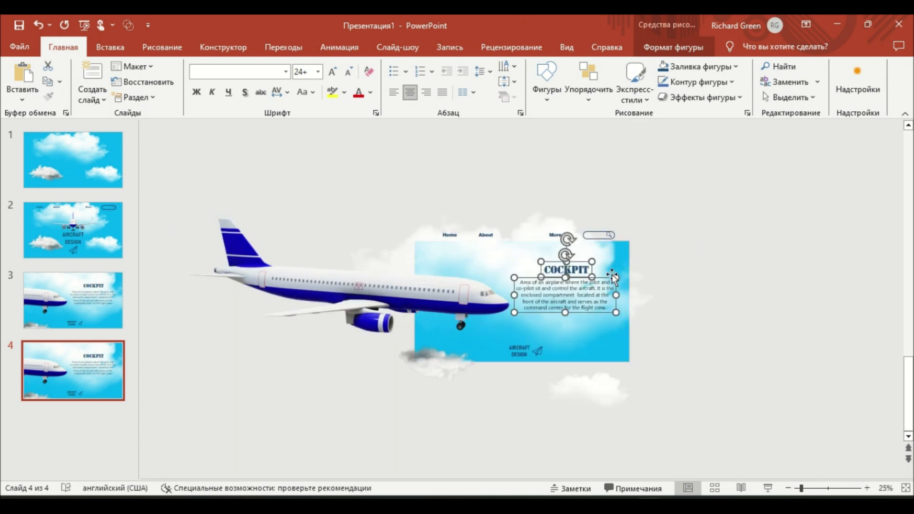
left_click_drag(606, 277, 728, 274)
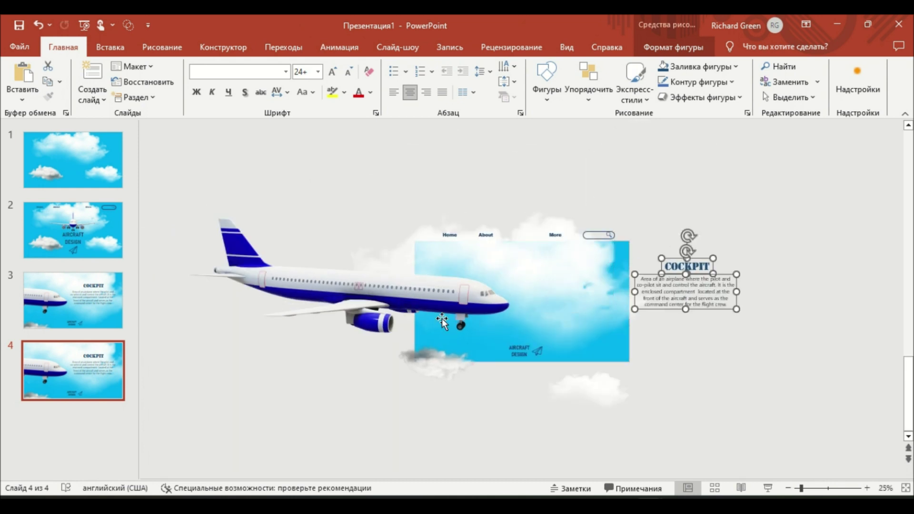
Turn the airplane to a top-down view and move it up so its tail sits over the panel.
left_click(400, 304)
left_click_drag(346, 270, 576, 396)
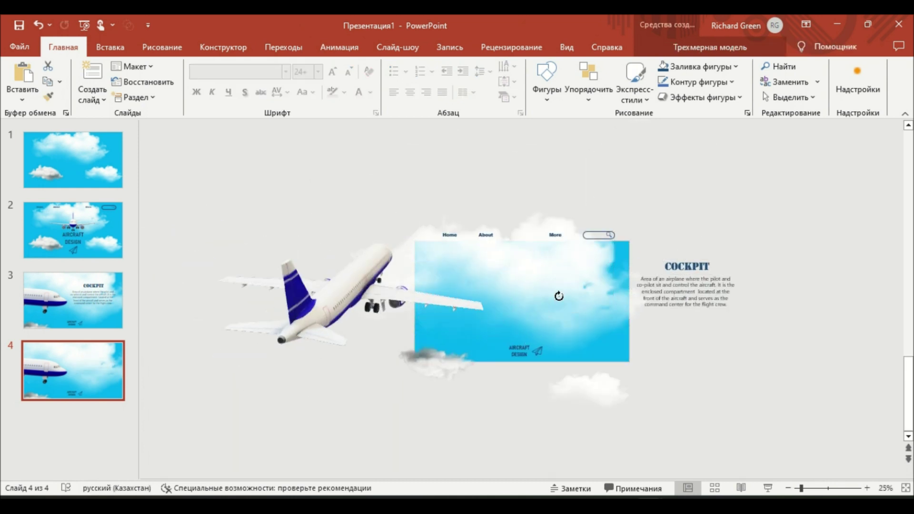
left_click_drag(576, 396, 590, 423)
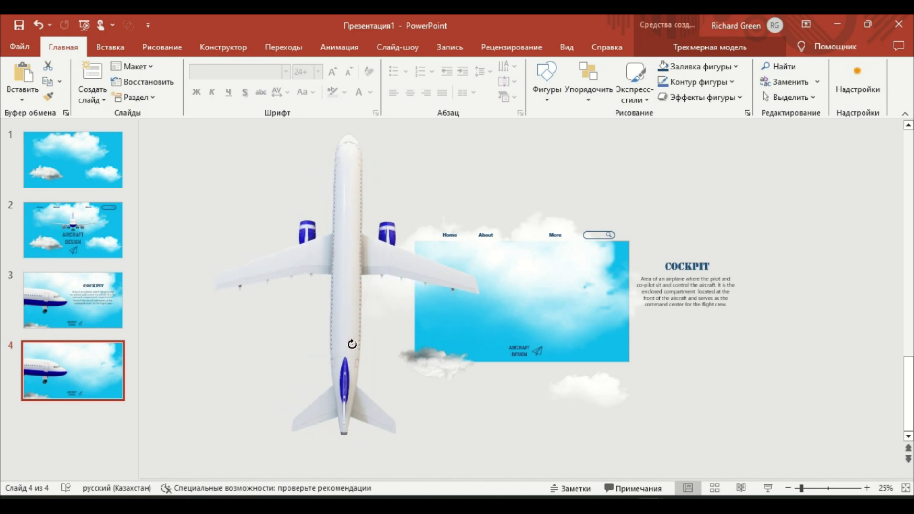
mouse_move(362, 324)
left_mouse_down()
mouse_move(515, 213)
mouse_move(563, 210)
left_mouse_up()
scroll(327, 348, "up", 3, "ctrl")
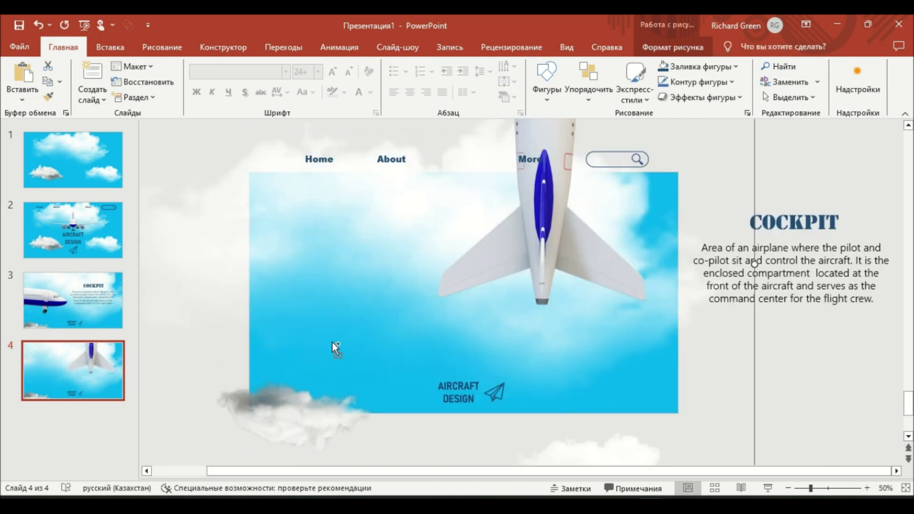
Paste the HORIZONTAL STABILIZER heading and description, and move the large cloud down-left.
key("ctrl+v")
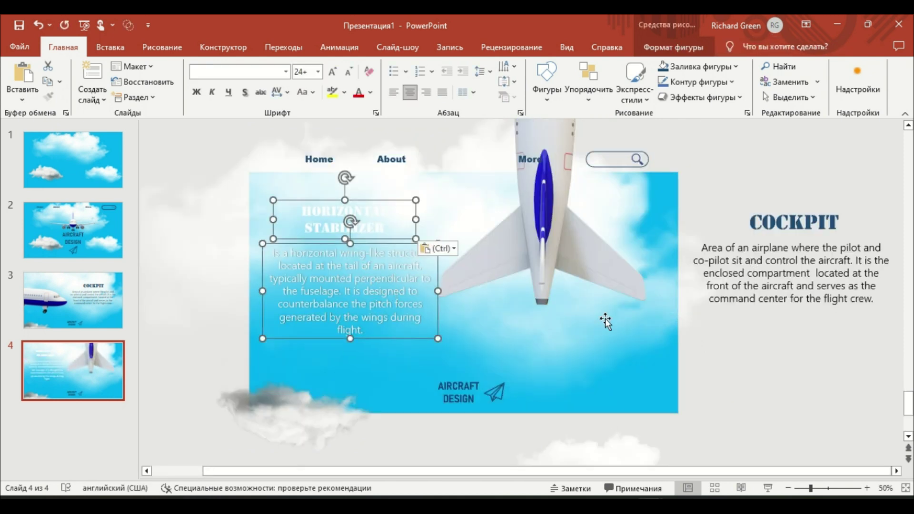
left_click(772, 377)
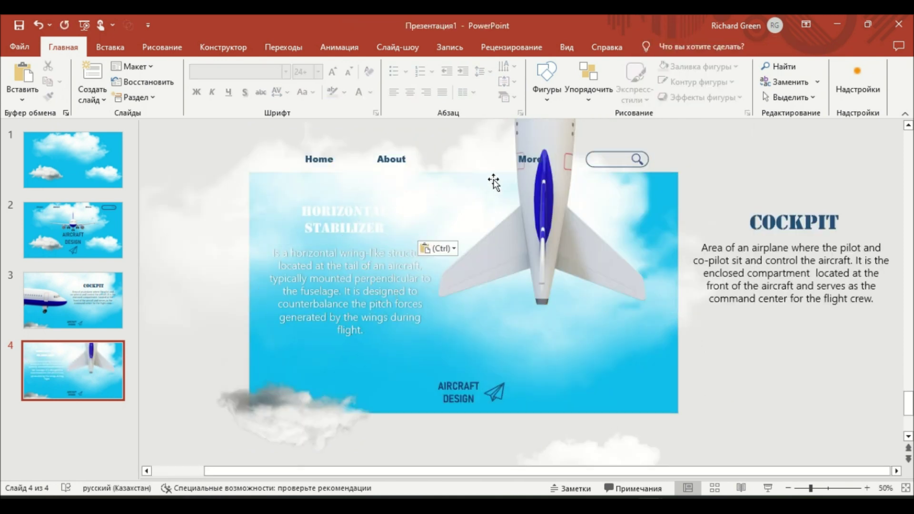
key("Tab")
scroll(680, 362, "down", 3, "ctrl")
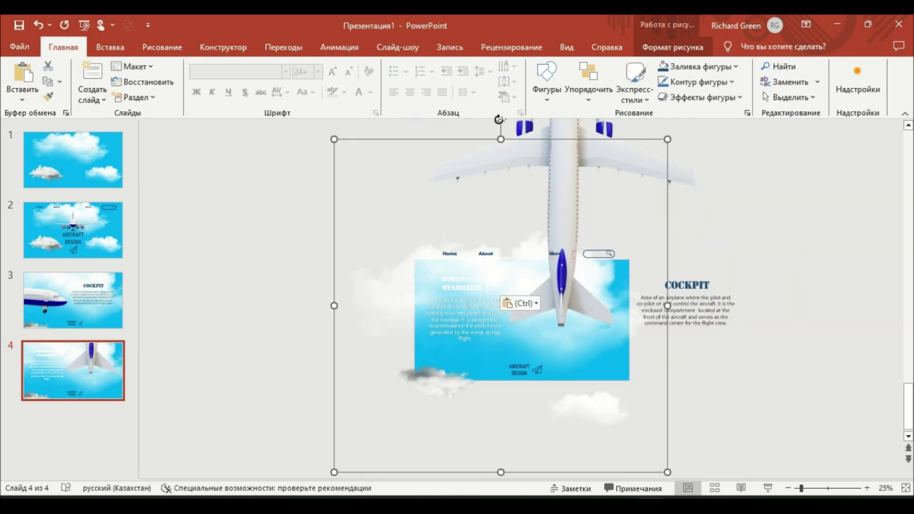
left_click(351, 212)
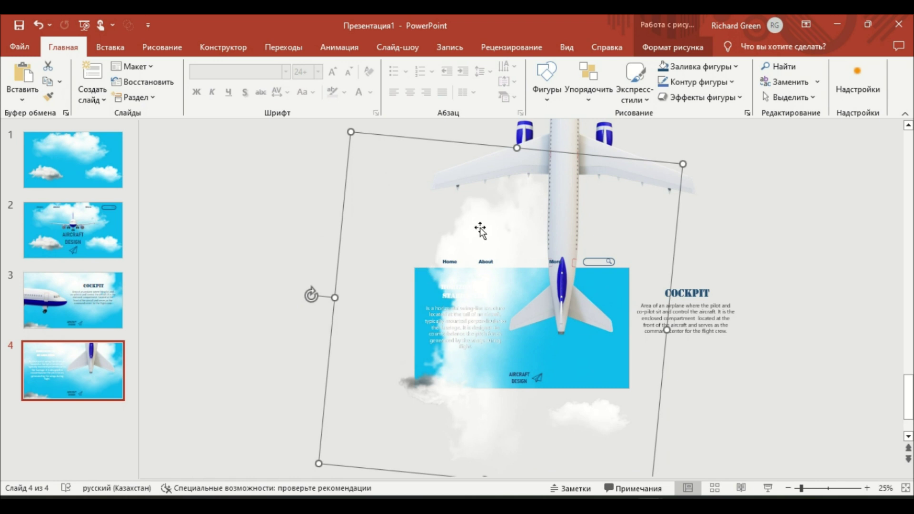
left_click_drag(479, 230, 420, 347)
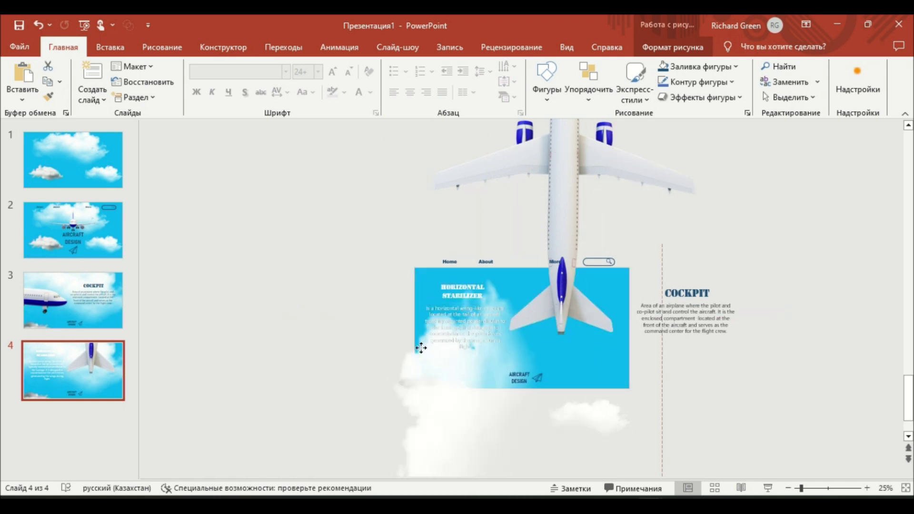
left_click_drag(420, 347, 395, 370)
Set the small cloud on the panel's lower right, the large one at bottom-left, then duplicate slide 4.
left_click(625, 428)
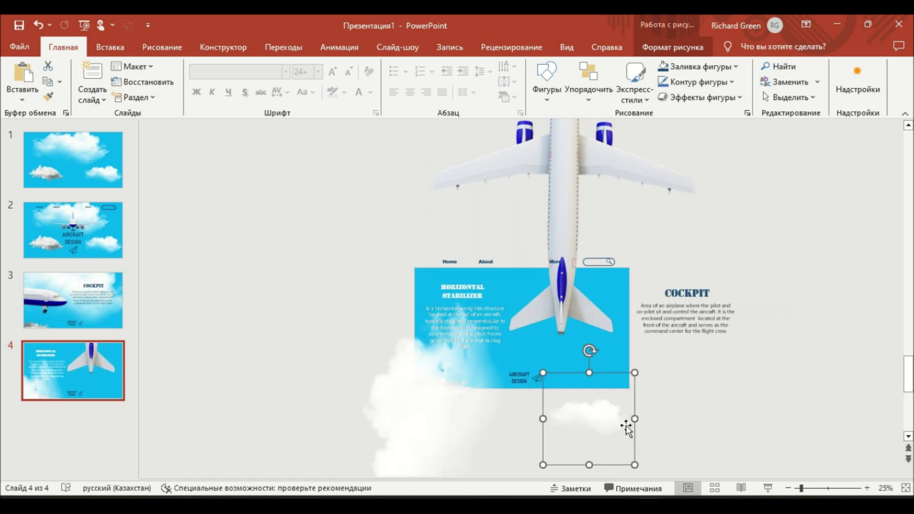
left_click_drag(627, 427, 645, 362)
mouse_move(649, 400)
left_mouse_down()
mouse_move(608, 373)
mouse_move(604, 351)
left_mouse_up()
left_click(412, 337)
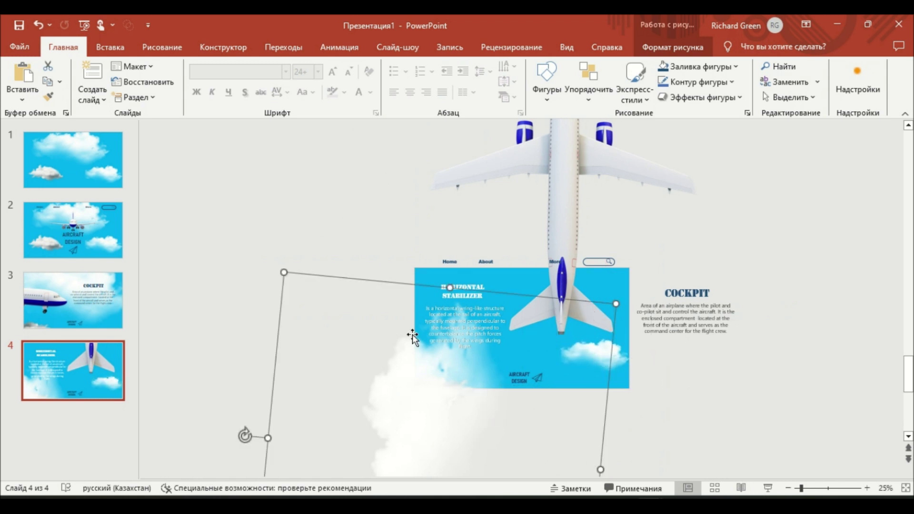
left_click_drag(284, 275, 367, 374)
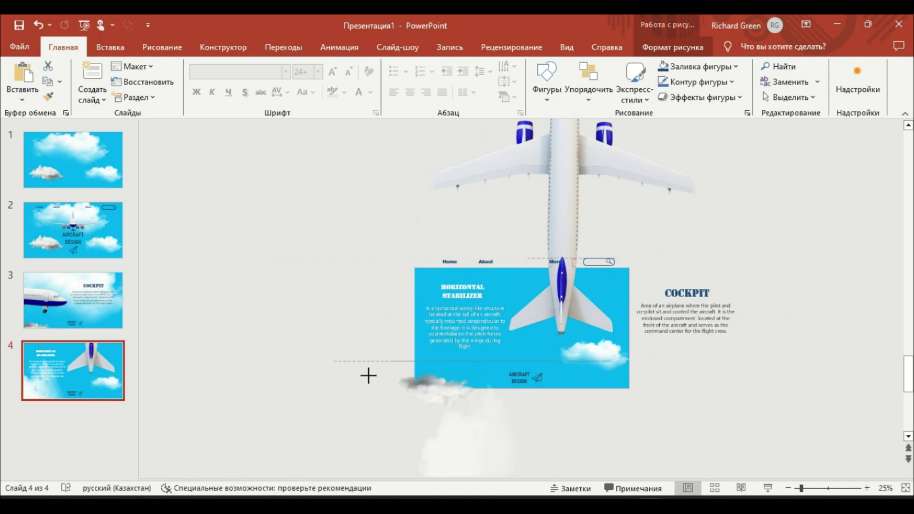
mouse_move(448, 447)
left_mouse_down()
mouse_move(401, 309)
mouse_move(446, 398)
left_mouse_up()
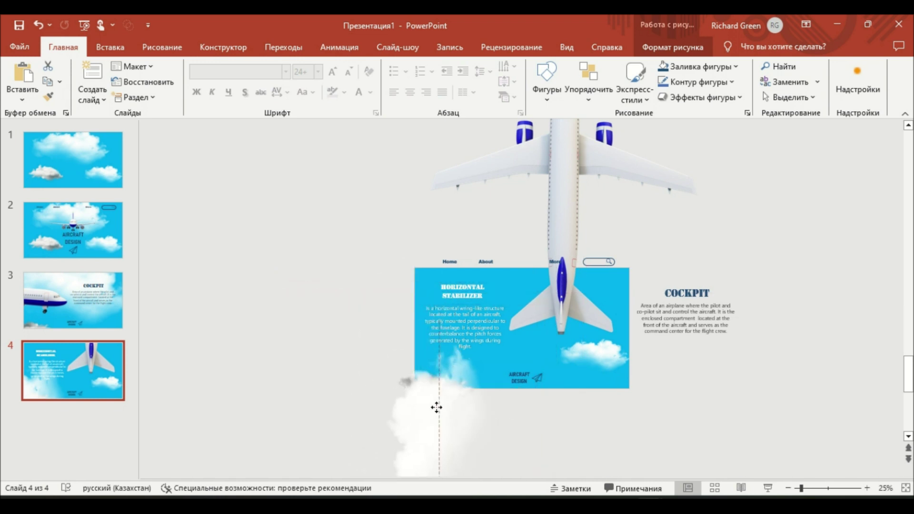
left_click(730, 375)
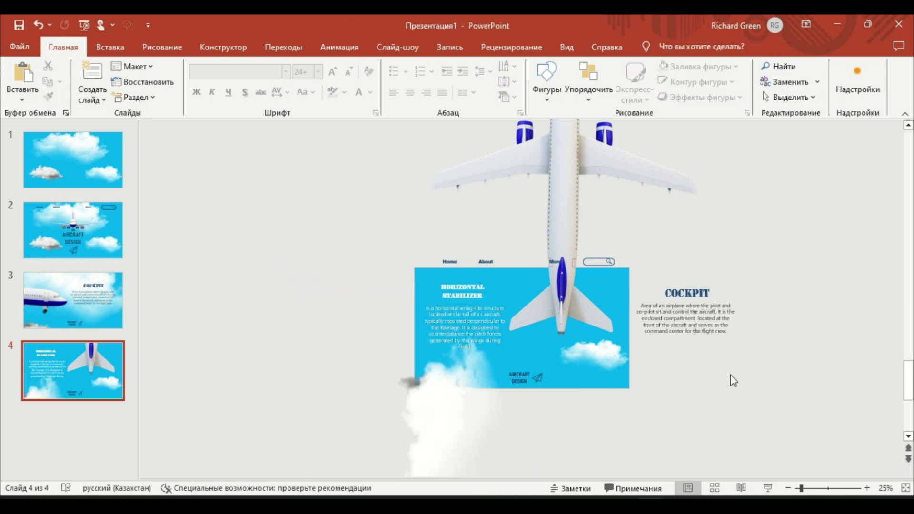
right_click(94, 375)
left_click(129, 236)
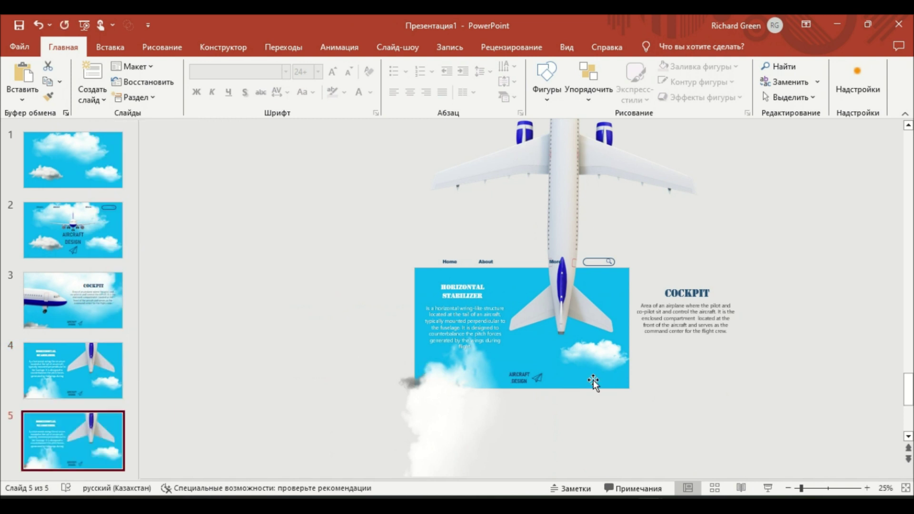
Move the horizontal stabilizer heading and description off the slide's left side.
left_click(478, 308)
scroll(478, 308, "down", 2)
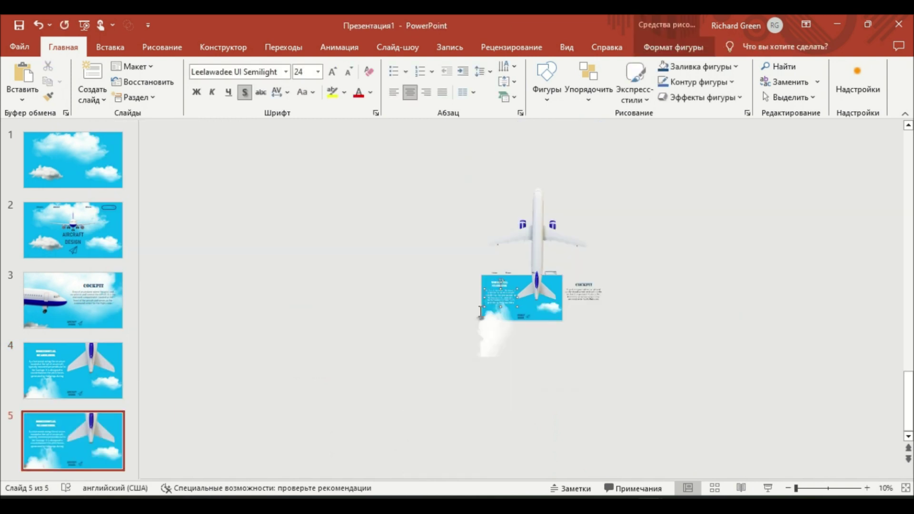
scroll(466, 305, "up", 2)
scroll(454, 297, "up", 2)
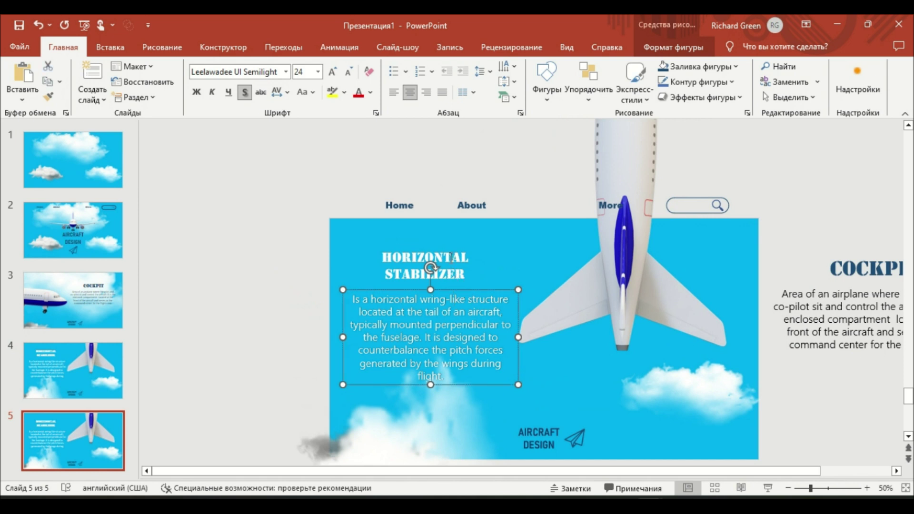
mouse_move(460, 289)
left_mouse_down()
mouse_move(250, 293)
mouse_move(261, 296)
left_mouse_up()
key("Escape")
Shrink the top-down airplane slightly and centre it over the blue panel.
left_click(693, 264)
scroll(693, 259, "down", 4, "ctrl")
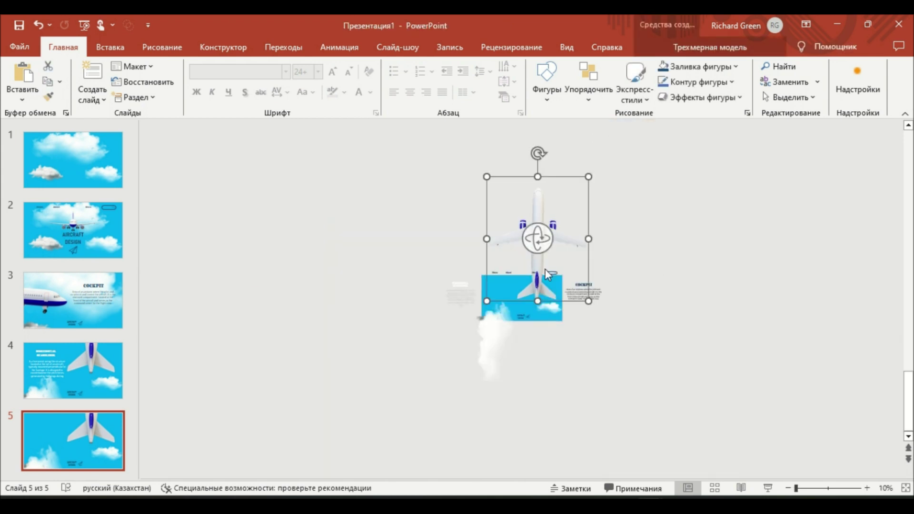
mouse_move(579, 300)
left_mouse_down()
mouse_move(547, 271)
mouse_move(570, 275)
left_mouse_up()
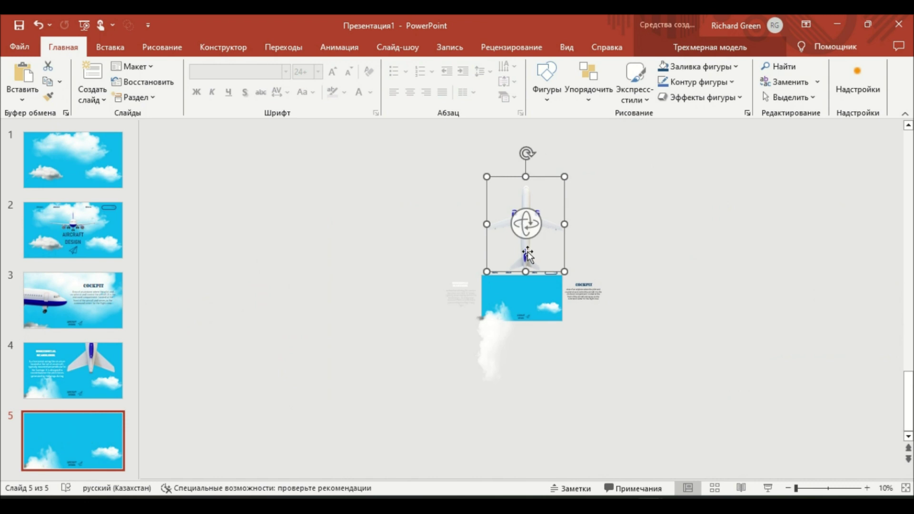
left_click_drag(527, 251, 518, 316)
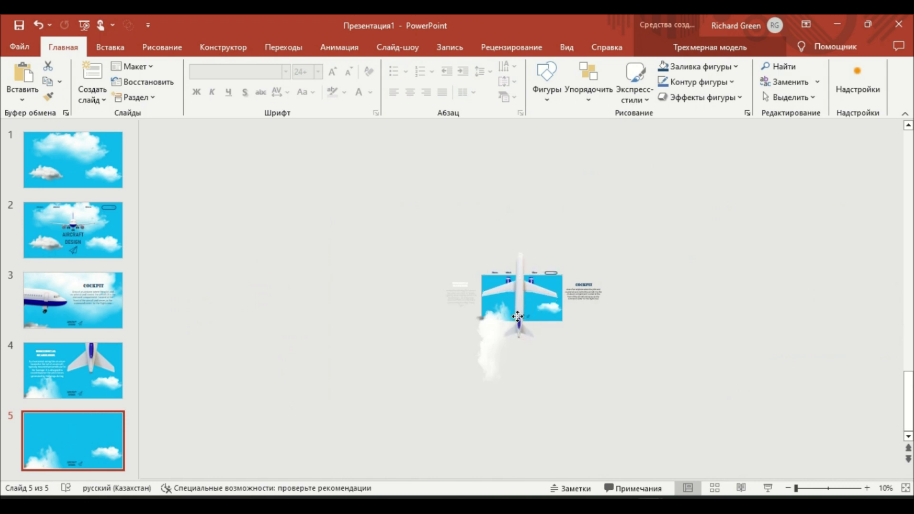
left_click_drag(519, 318, 518, 317)
scroll(581, 330, "up", 3)
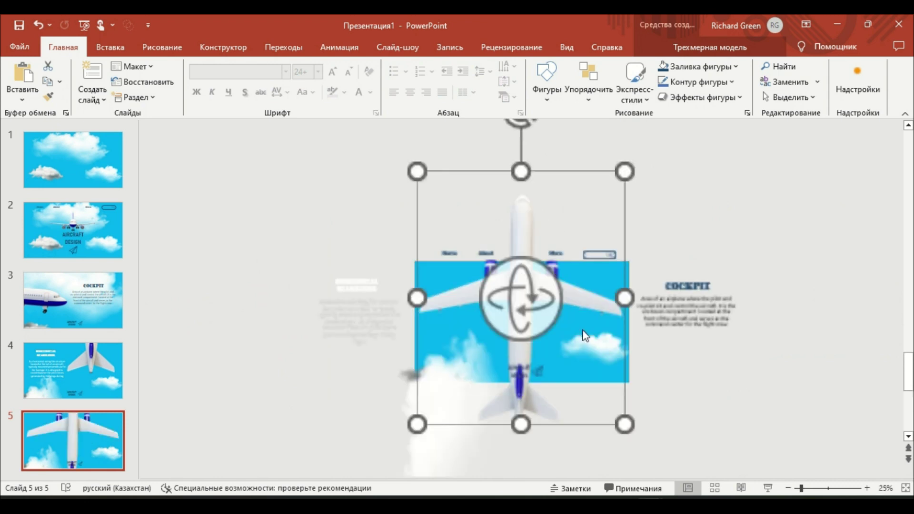
scroll(658, 371, "down", 1)
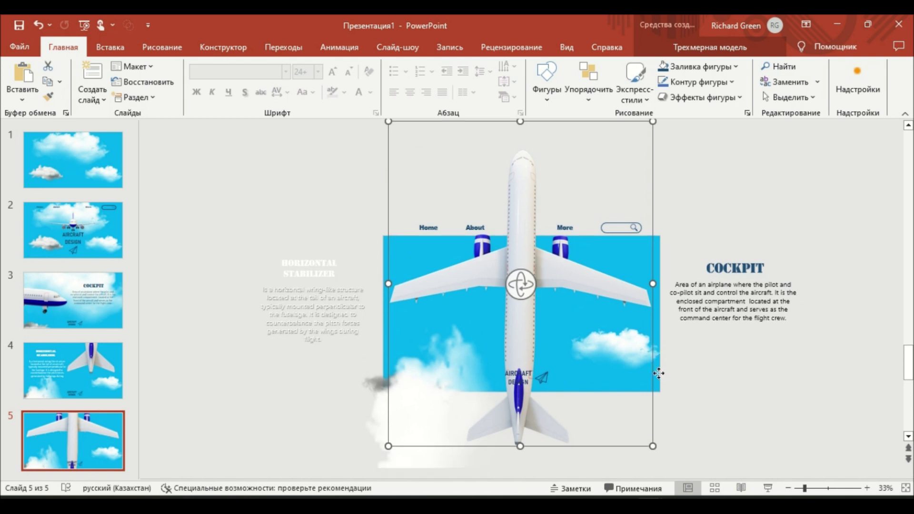
Raise the small cloud to the panel's top right and the large cloud toward the top-left.
left_click(653, 362)
left_click_drag(653, 360, 650, 266)
mouse_move(413, 431)
left_mouse_down()
mouse_move(368, 196)
mouse_move(422, 430)
left_mouse_up()
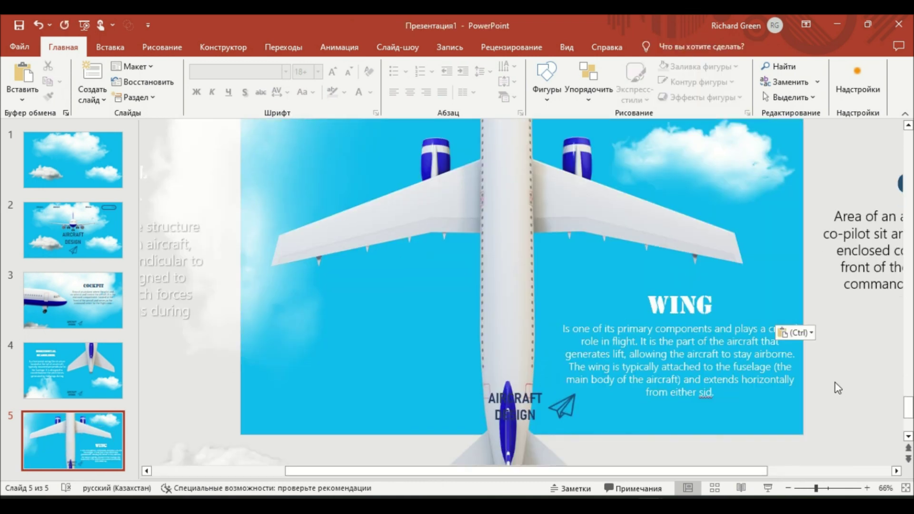
scroll(837, 388, "down", 3, "ctrl")
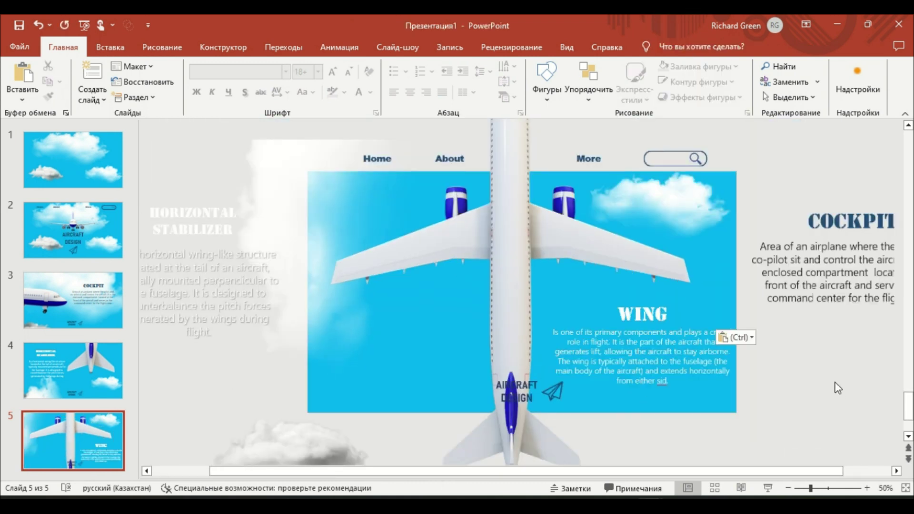
Duplicate slide 5 as slide 6, move its WING title and text off-slide right, and turn the plane head-on.
right_click(79, 424)
left_click(138, 301)
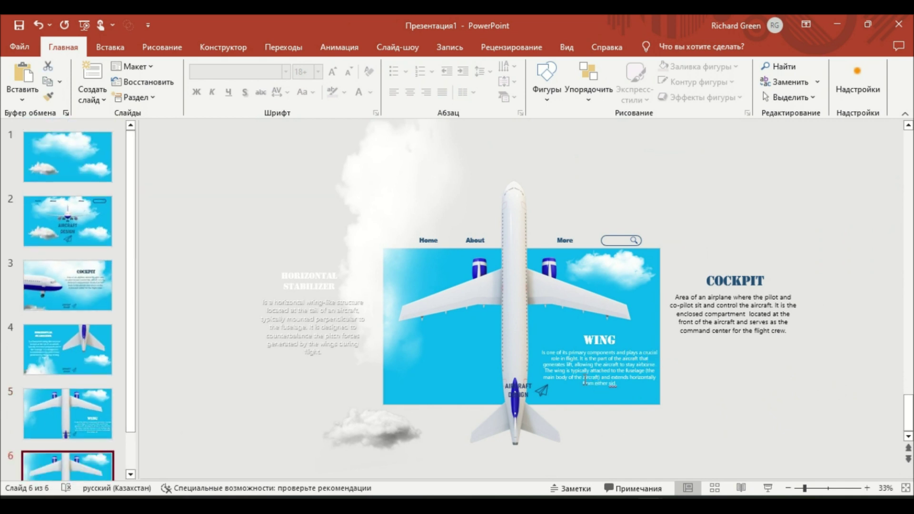
left_click(605, 351)
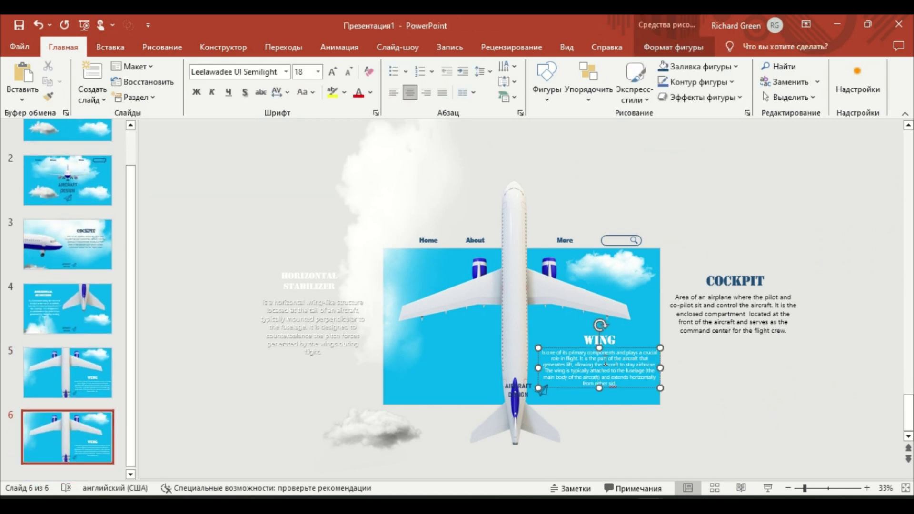
left_click(608, 340, "shift")
left_click_drag(607, 339, 739, 336)
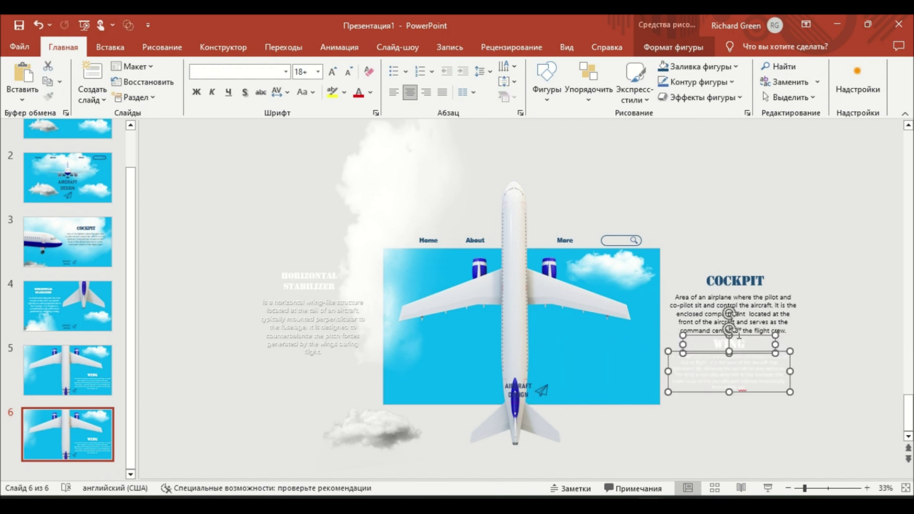
left_click(516, 300)
mouse_move(516, 298)
left_mouse_down()
mouse_move(872, 145)
mouse_move(889, 162)
left_mouse_up()
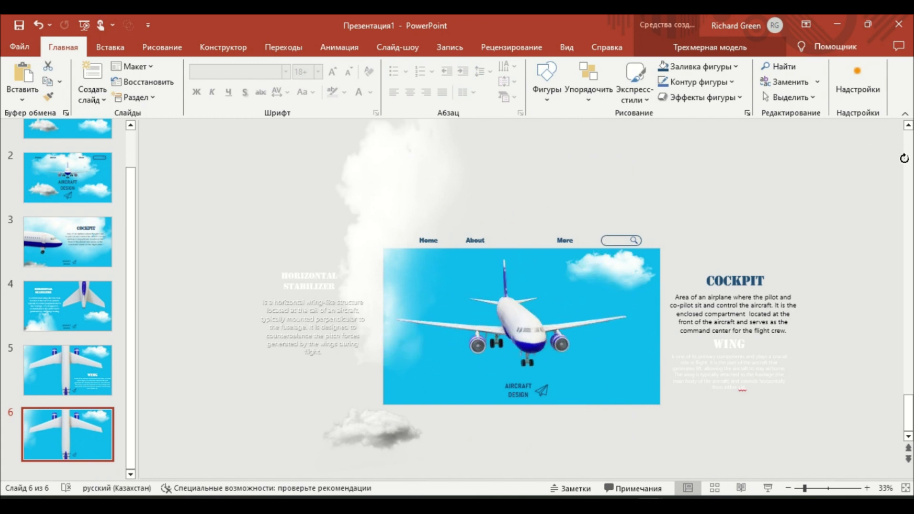
Tilt the plane to a top-front view and rotate the large cloud nearly upright.
left_click_drag(527, 326, 518, 232)
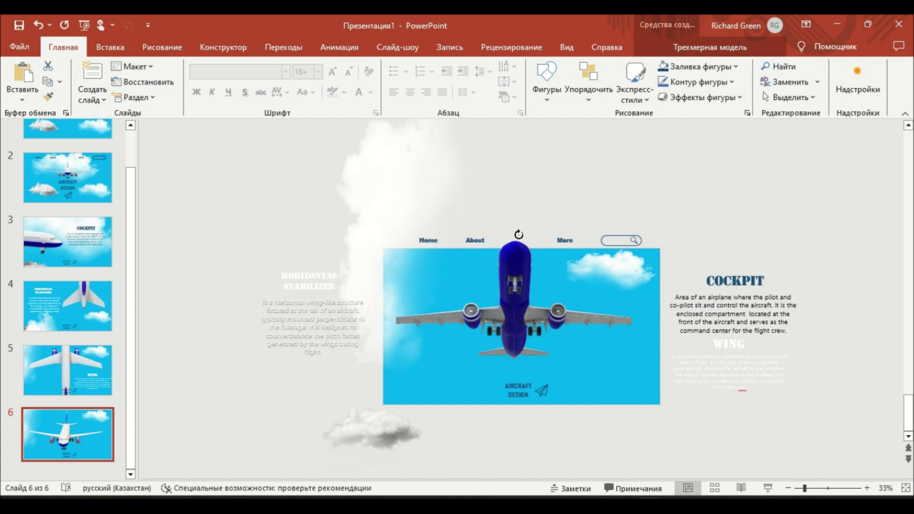
left_click(263, 215)
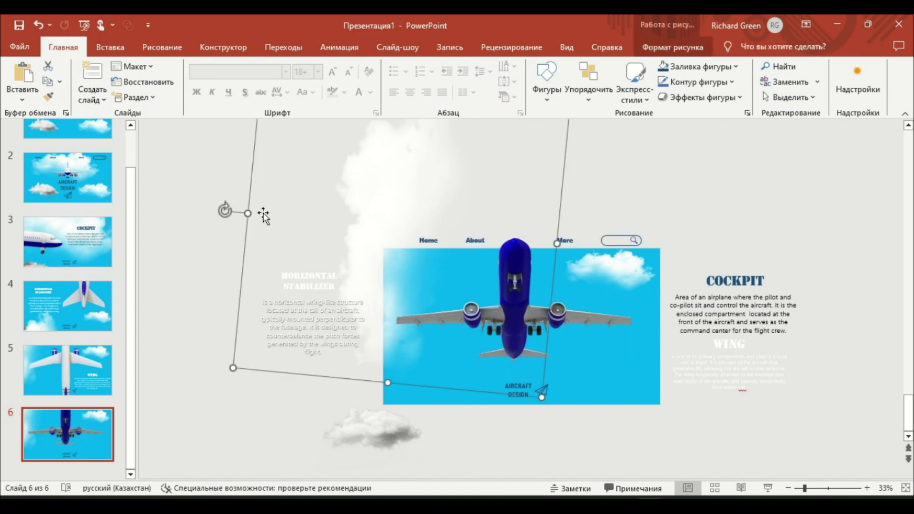
mouse_move(221, 227)
left_mouse_down()
mouse_move(424, 210)
mouse_move(503, 404)
left_mouse_up()
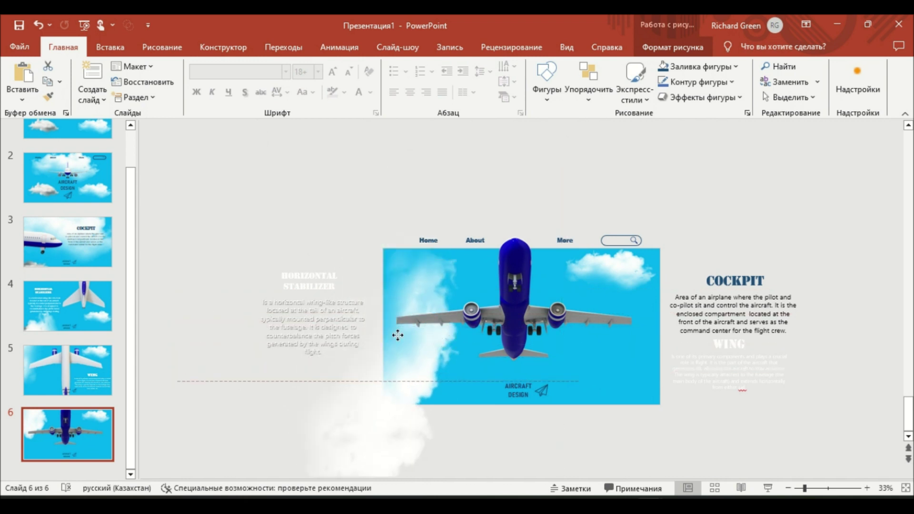
mouse_move(565, 388)
left_mouse_down()
mouse_move(555, 46)
mouse_move(483, 353)
mouse_move(506, 327)
left_mouse_up()
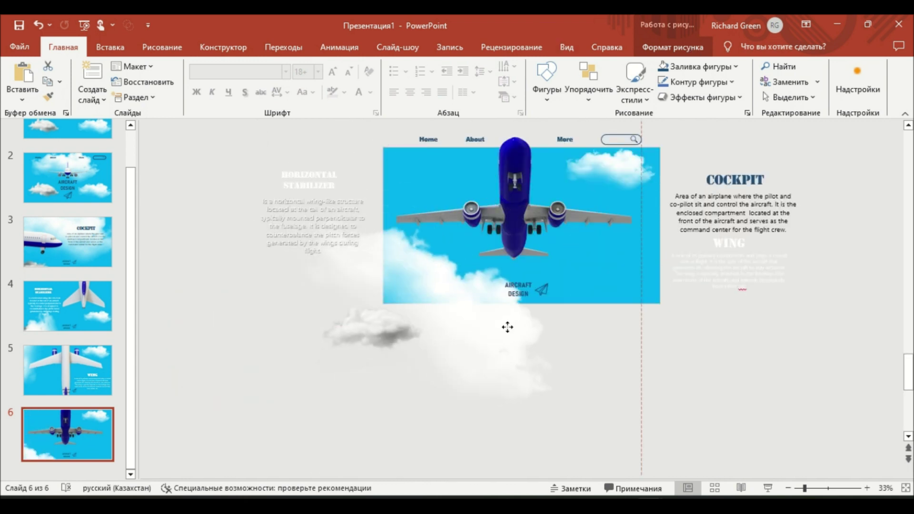
Enlarge the top-right cloud, move it down over the panel, and shift the big cloud up-left.
left_click(642, 180)
mouse_move(660, 220)
left_mouse_down()
mouse_move(685, 230)
mouse_move(719, 278)
left_mouse_up()
mouse_move(675, 208)
left_mouse_down()
mouse_move(622, 291)
mouse_move(672, 224)
mouse_move(646, 406)
mouse_move(596, 253)
mouse_move(433, 155)
left_mouse_up()
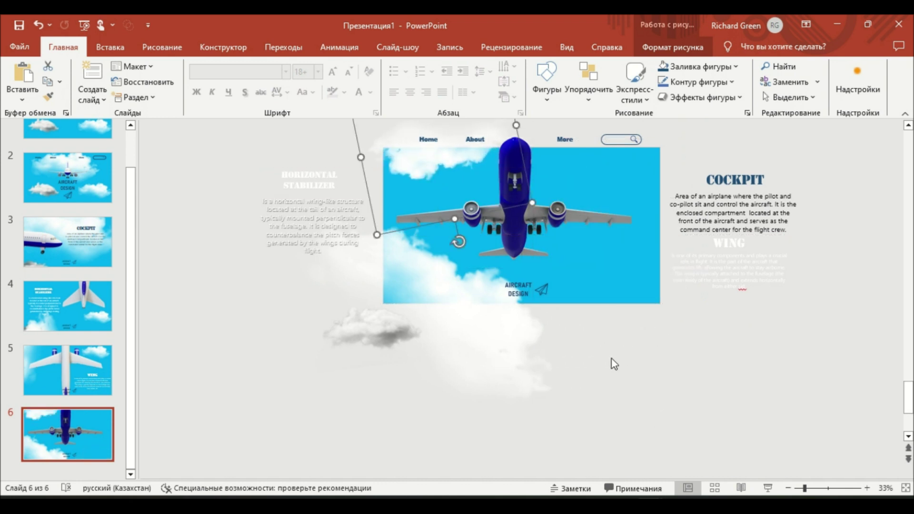
left_click(545, 404)
mouse_move(598, 269)
left_mouse_down()
mouse_move(513, 348)
mouse_move(603, 282)
mouse_move(602, 299)
left_mouse_up()
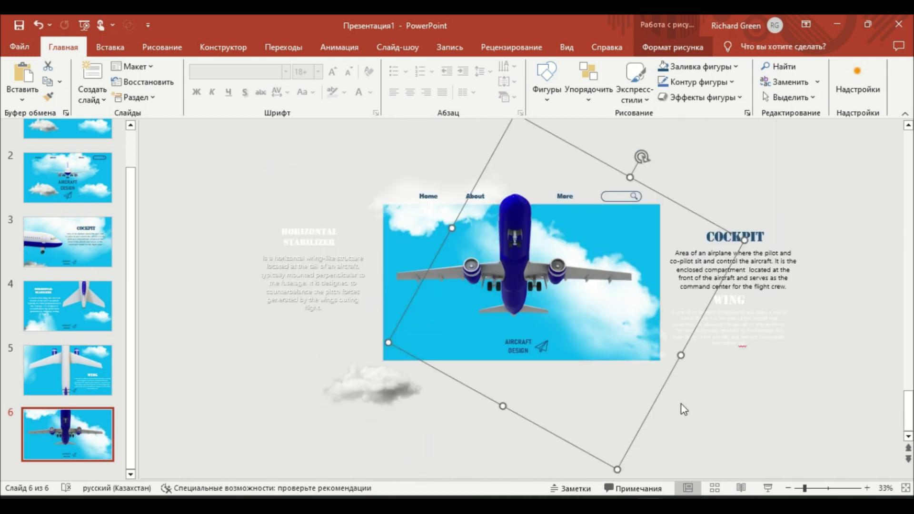
left_click(724, 427)
scroll(724, 426, "up", 2)
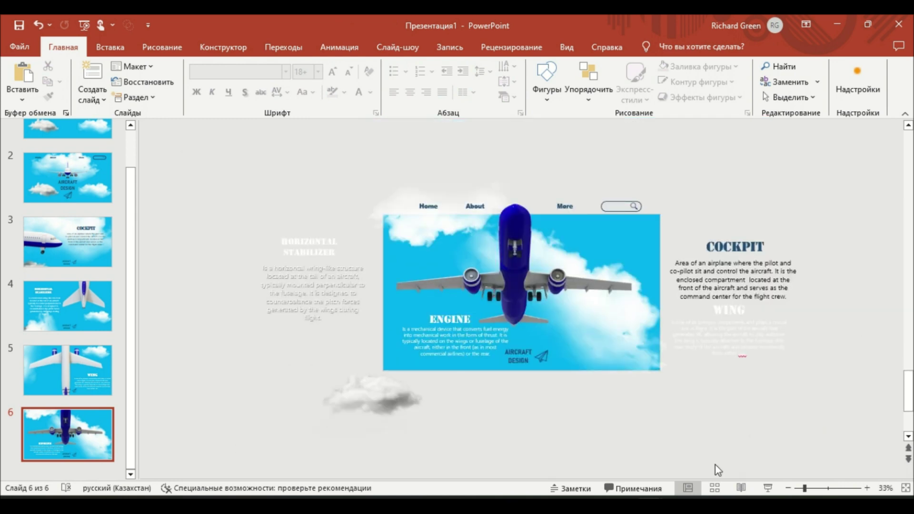
scroll(621, 181, "down", 2, "ctrl")
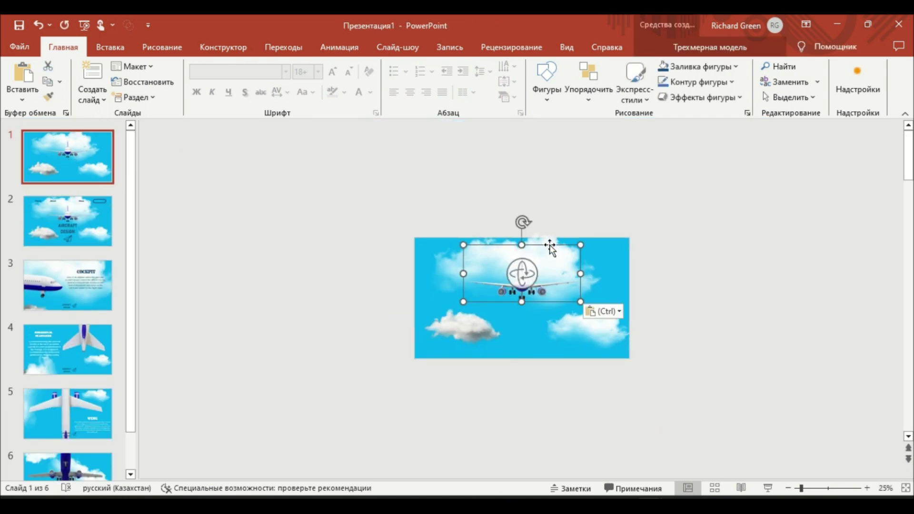
Shrink and bank slide 1's pasted plane, centred just above the top edge, then go to slide 2.
left_click_drag(550, 248, 547, 157)
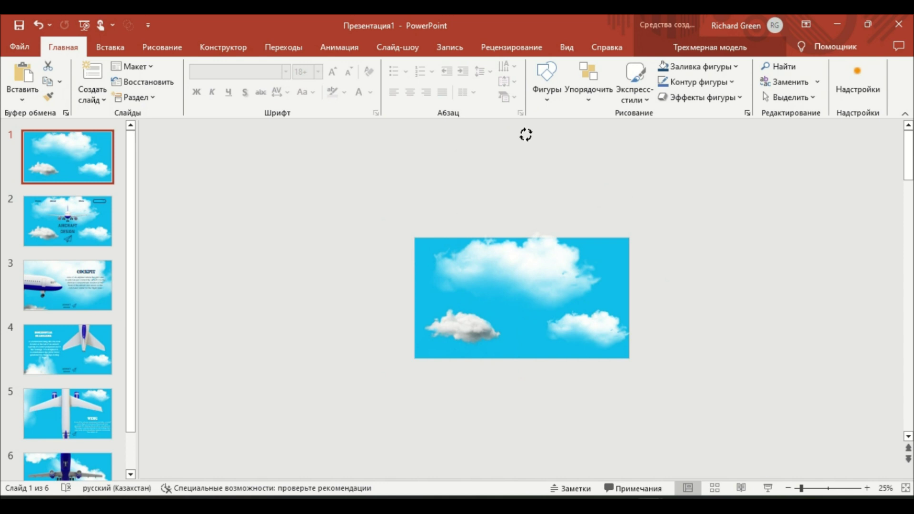
left_click_drag(525, 135, 535, 135)
left_click_drag(567, 228, 547, 203)
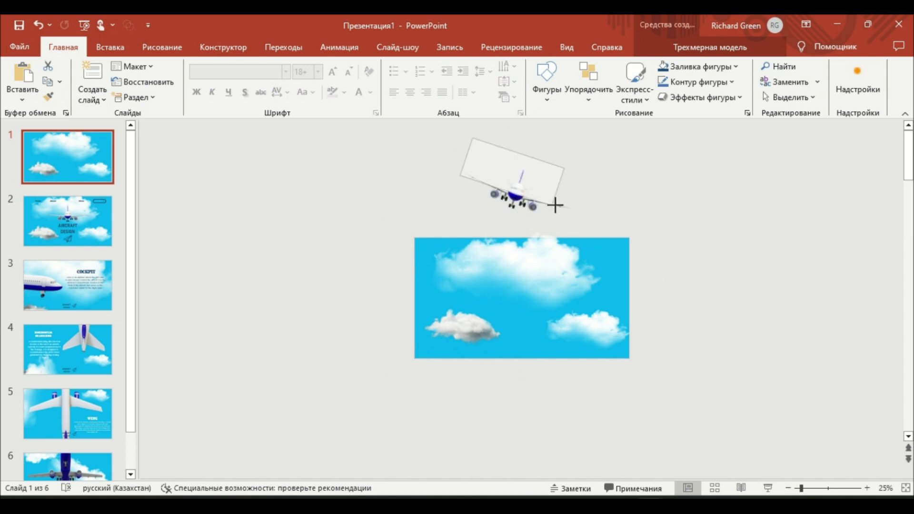
mouse_move(511, 179)
left_mouse_down()
mouse_move(540, 178)
mouse_move(533, 187)
left_mouse_up()
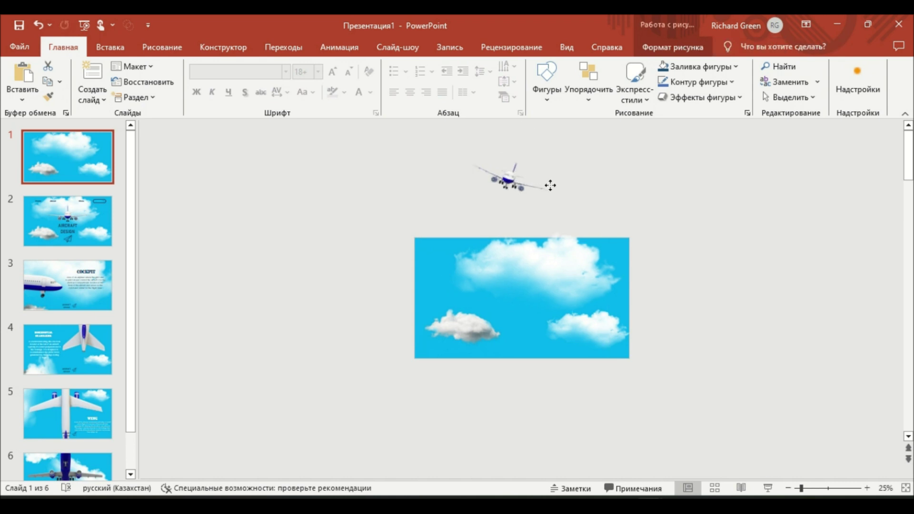
left_click(504, 170)
left_click_drag(509, 153, 523, 155)
left_click(74, 231)
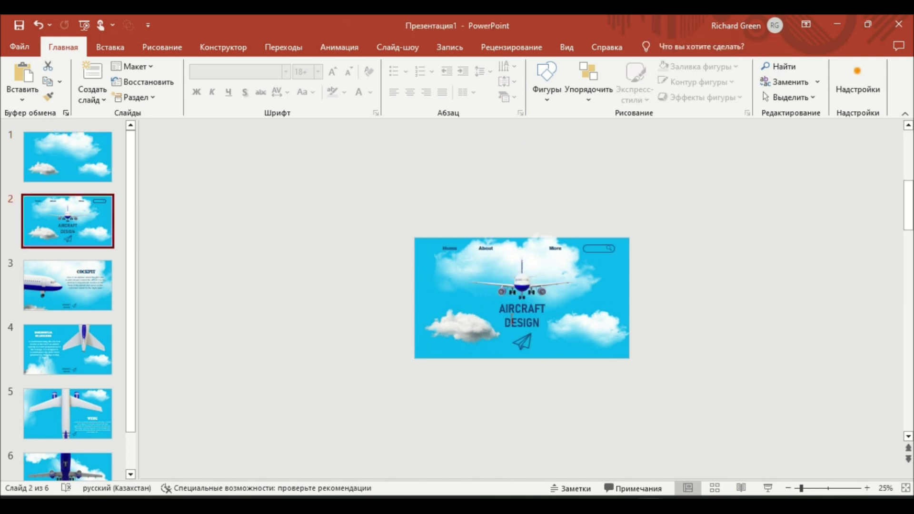
Copy slide 2's AIRCRAFT DESIGN title and paper plane onto slide 1, just below its bottom edge.
left_click(520, 333)
scroll(521, 424, "up", 3)
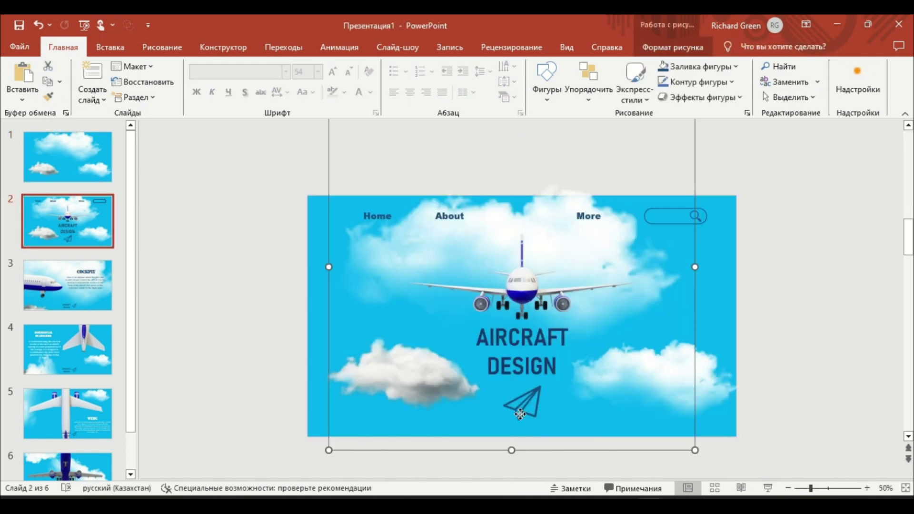
left_click(520, 414)
left_click(504, 363, "shift")
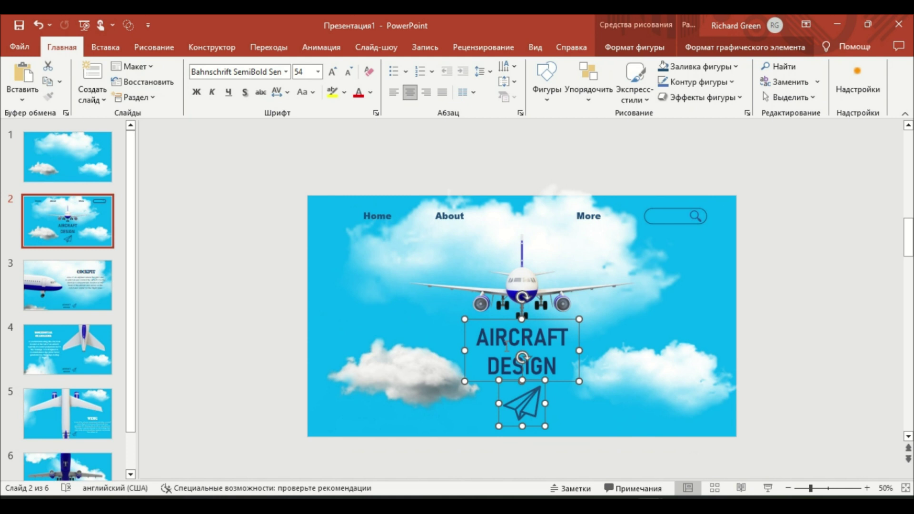
key("ctrl+c")
left_click(67, 157)
key("ctrl+v")
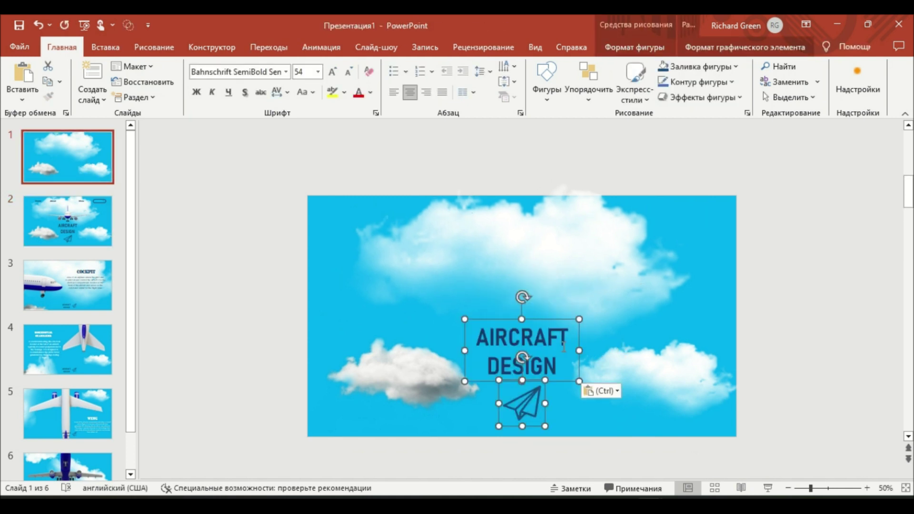
scroll(563, 346, "down", 3)
key("Down")
key("Down")
key("Down")
key("Down")
key("Down")
key("Down")
key("Down")
key("Down")
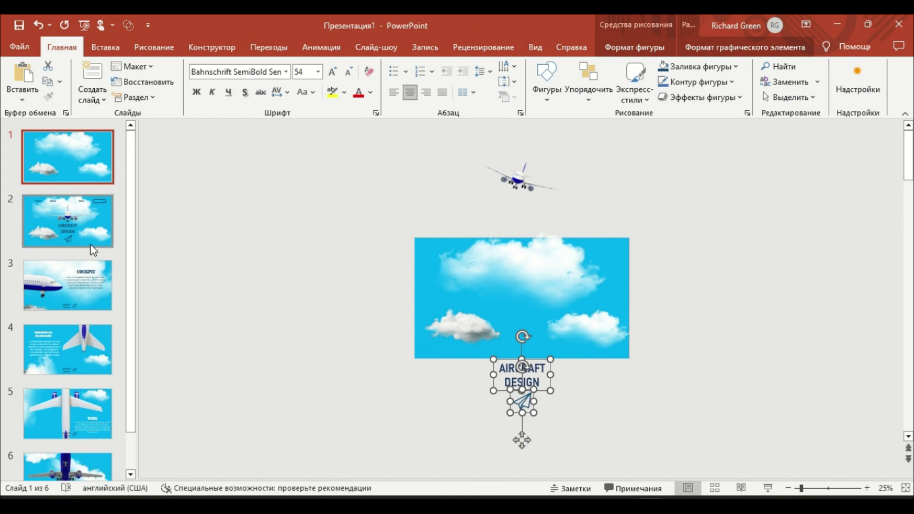
Copy the Home/About/More navigation and search box onto slide 1, just above its top edge.
left_click(93, 250)
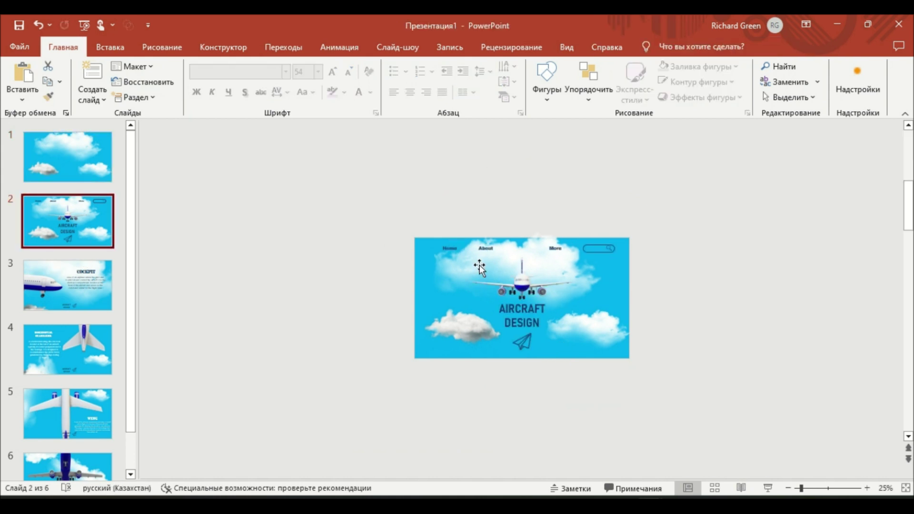
left_click_drag(700, 214, 356, 288)
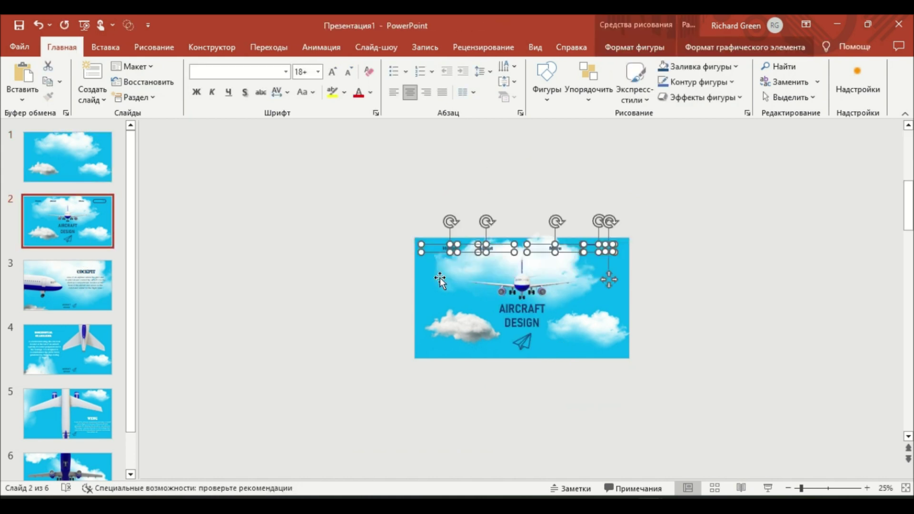
key("ctrl+c")
left_click(73, 167)
key("ctrl+v")
key("Up")
key("Up")
key("Up")
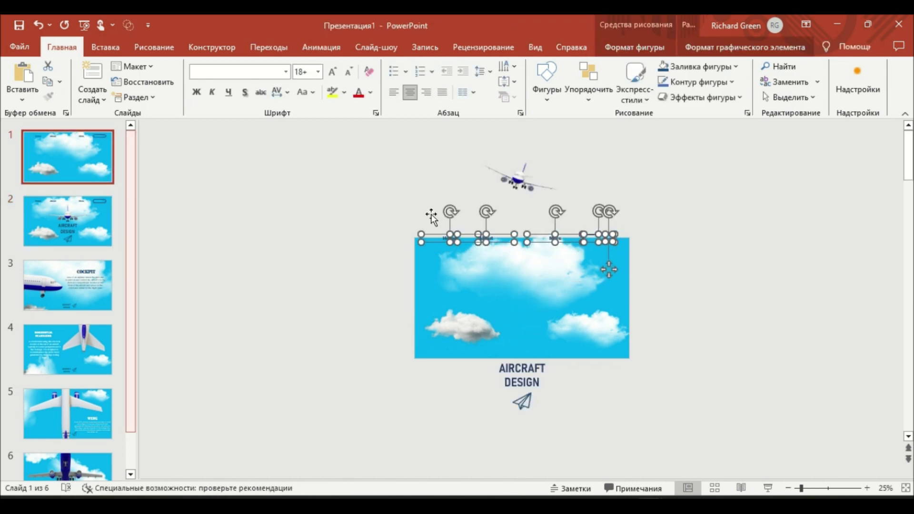
key("Up")
key("Up")
key("Up")
left_click(646, 252)
left_click(72, 285)
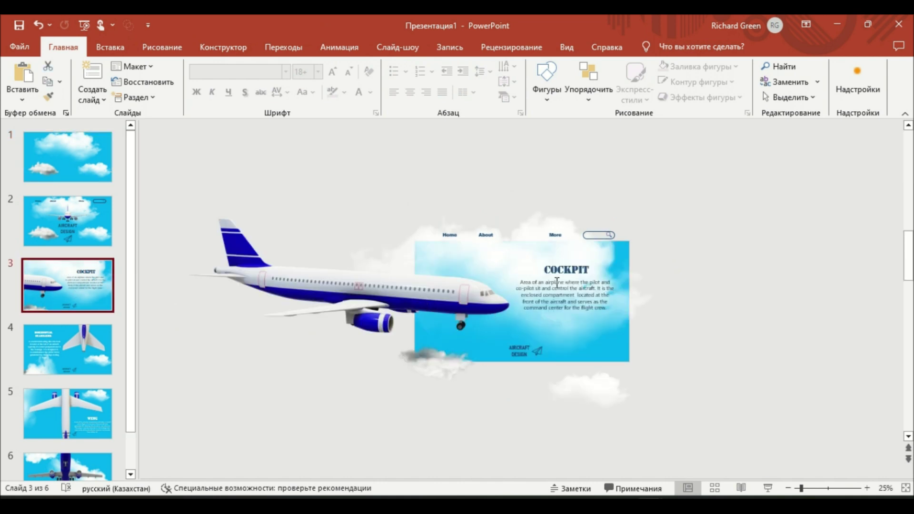
Copy the COCKPIT heading and description onto slide 2, off its right edge.
left_click(561, 270)
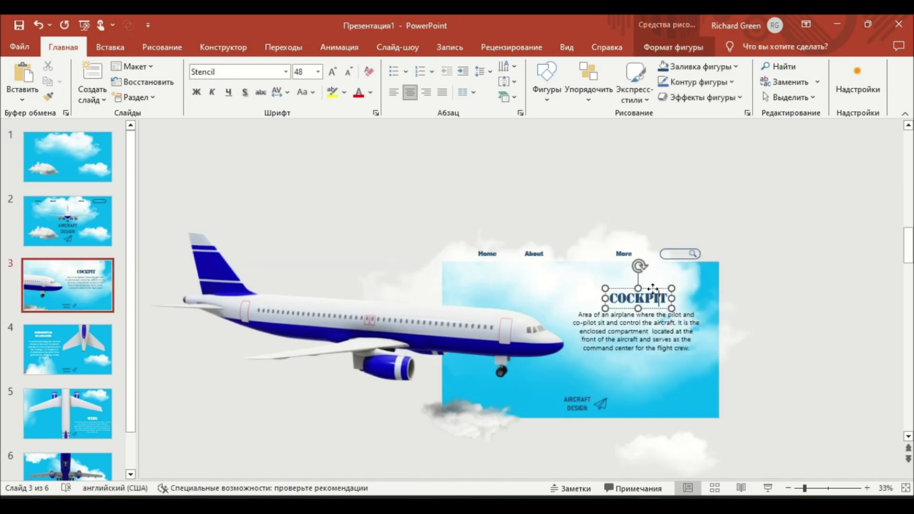
left_click(633, 336, "shift")
key("ctrl+c")
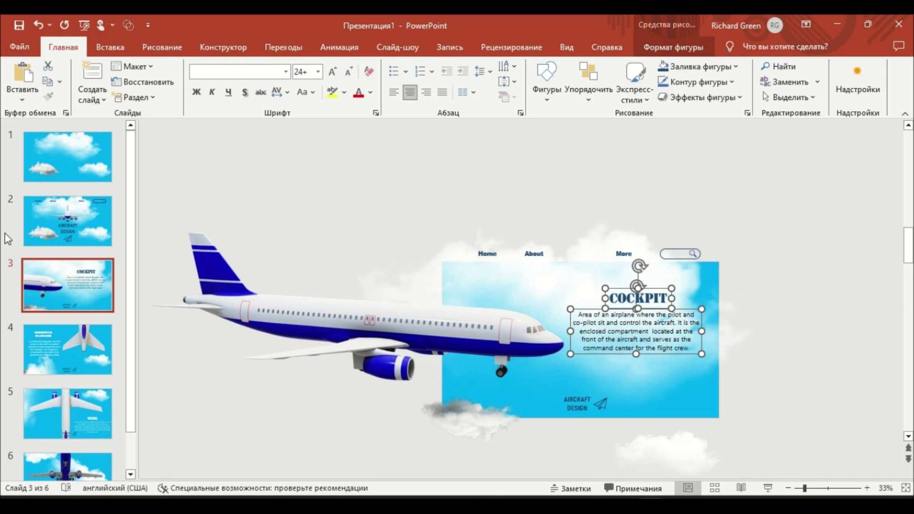
left_click(68, 221)
key("ctrl+v")
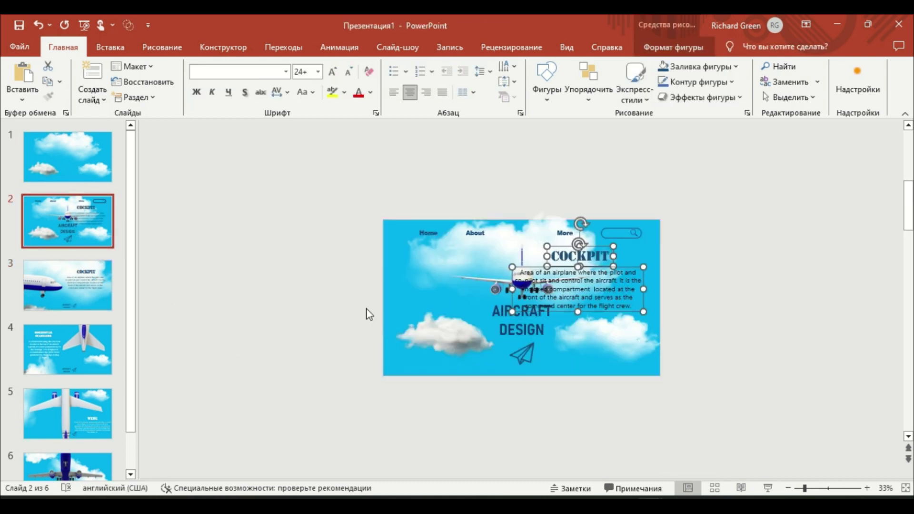
key("Right")
key("Right")
key("Right")
key("Right")
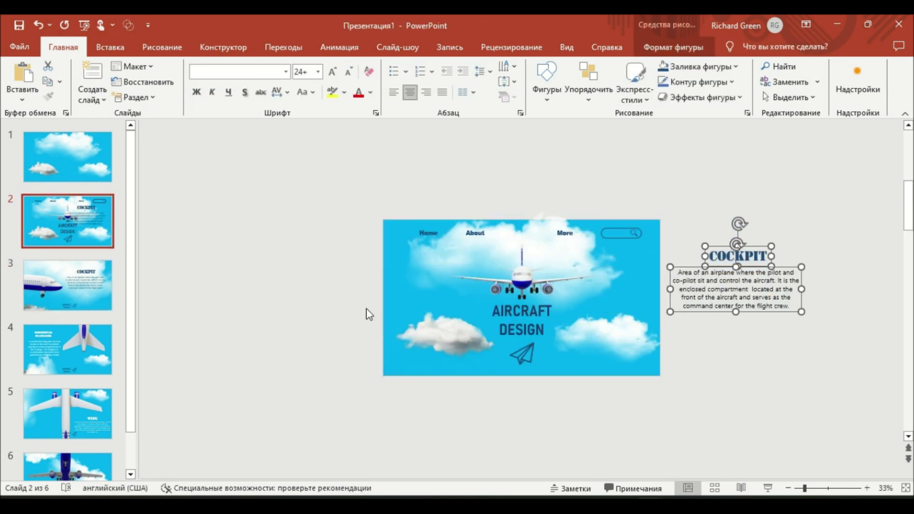
Copy the HORIZONTAL STABILIZER heading and text onto slide 3, shifted off-slide left.
left_click(82, 348)
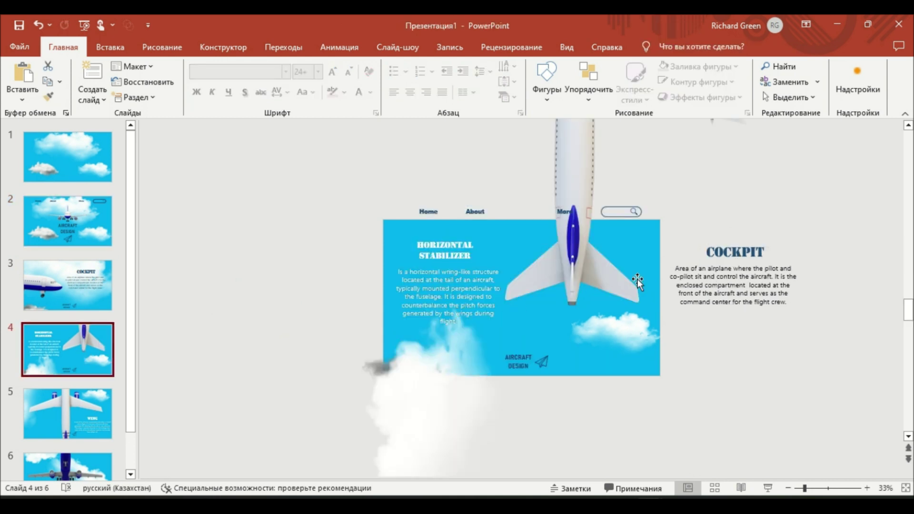
left_click(442, 294)
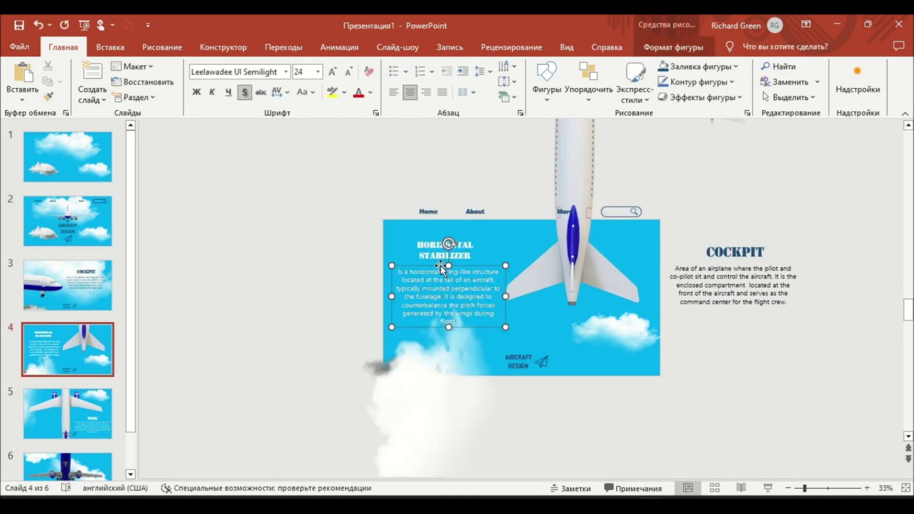
left_click(433, 255, "shift")
left_click(82, 291)
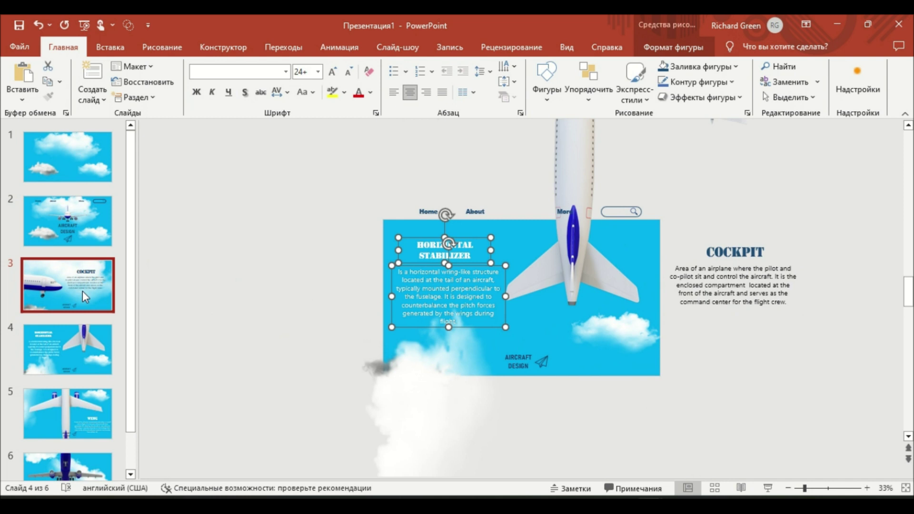
key("ctrl+v")
key("Left")
key("Left")
key("Left")
key("Left")
key("Left")
key("Left")
key("Left")
key("Left")
key("Left")
Copy the WING heading and text onto slide 4, moved below the slide.
left_click(79, 417)
left_click(595, 352)
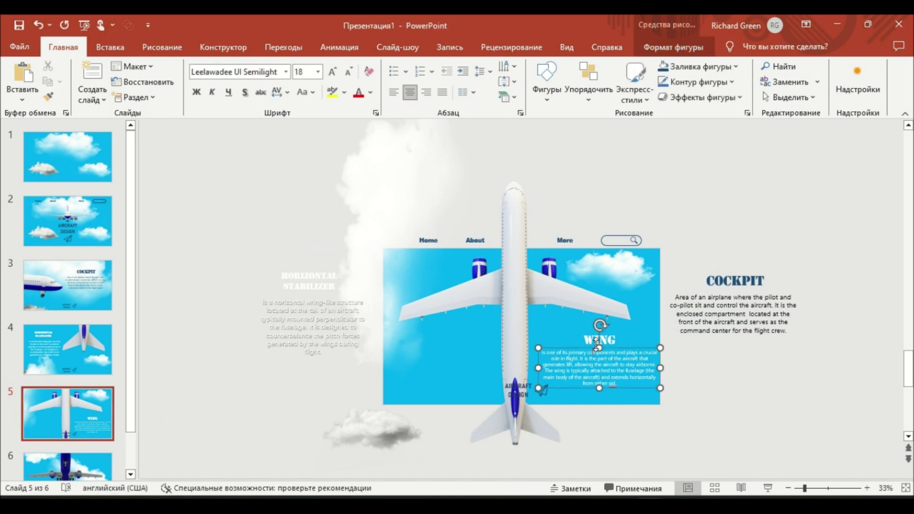
left_click(590, 340, "shift")
left_click(95, 361)
key("ctrl+v")
key("Down")
key("Down")
key("Down")
key("Down")
key("Down")
key("Down")
key("Down")
key("Down")
key("Down")
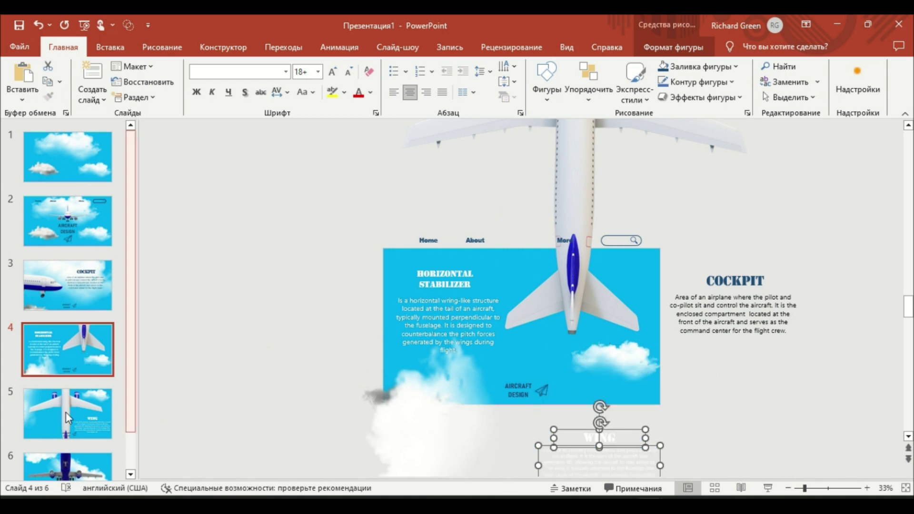
Copy the ENGINE heading and description onto slide 5, parked off its left edge.
left_click(65, 461)
left_click(441, 326)
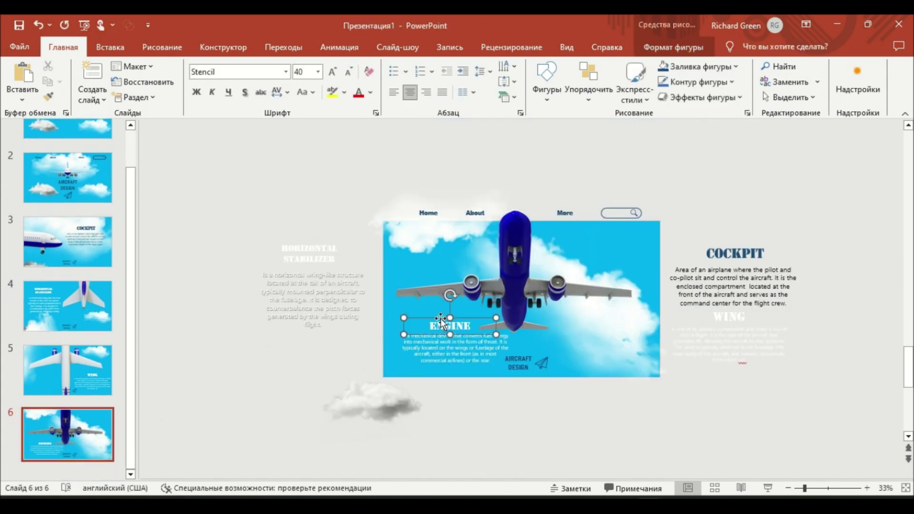
left_click(442, 341, "shift")
left_click(72, 376)
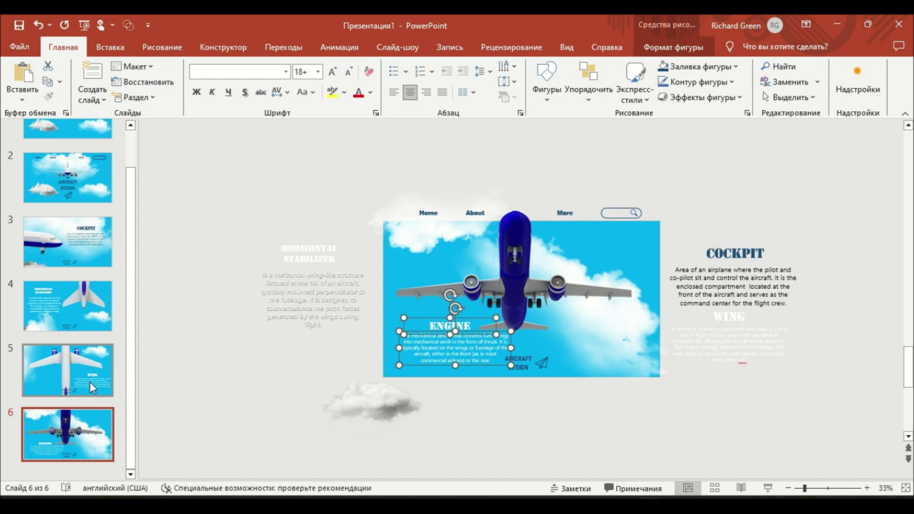
key("ctrl+v")
left_click_drag(457, 371, 315, 376)
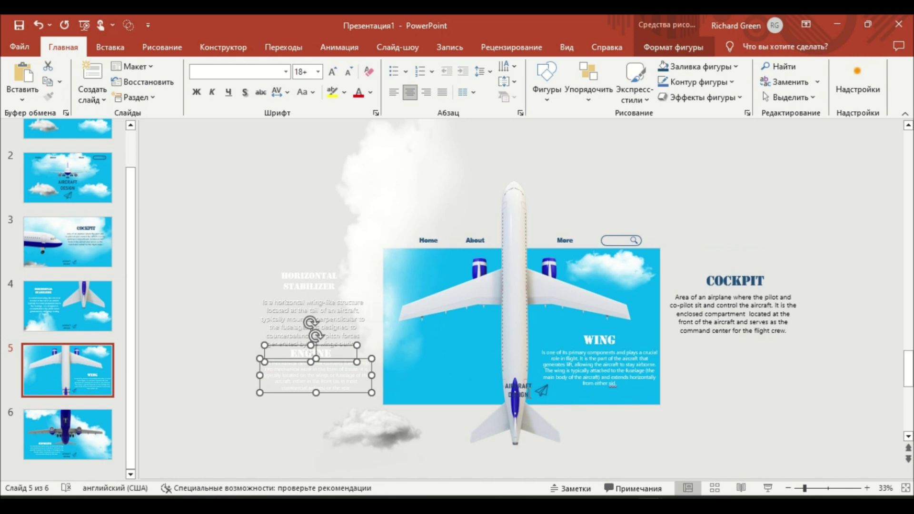
left_click(817, 389)
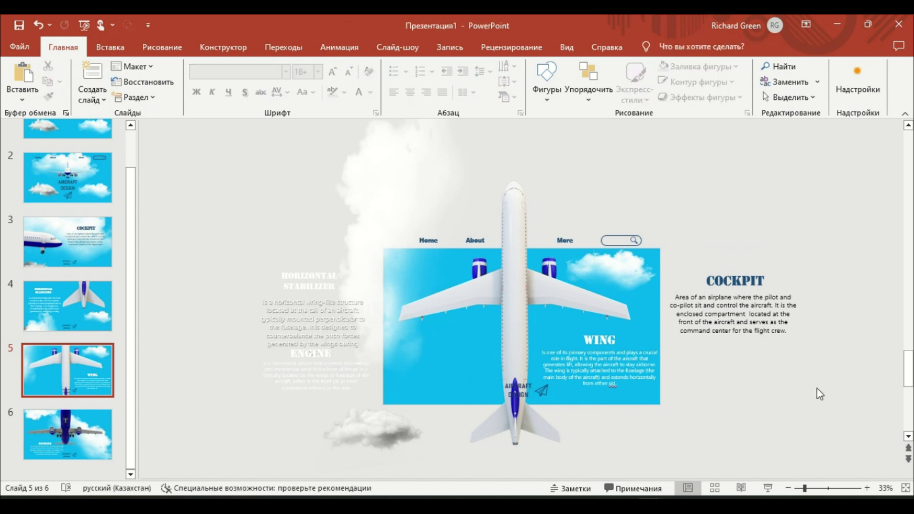
left_click(75, 437)
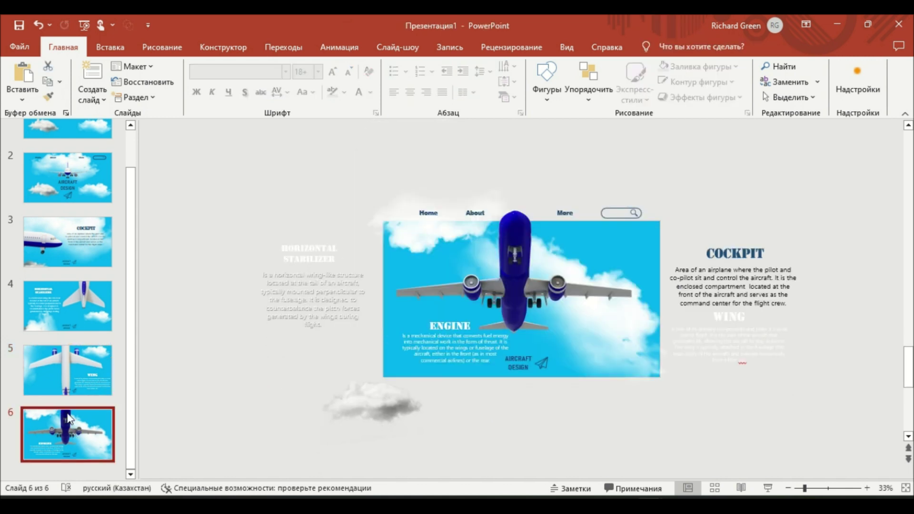
Select slides 1–6, apply Morph with a 01,75 duration, and launch the show with F5.
left_click(62, 375, "shift")
left_click(70, 295, "shift")
left_click(70, 236, "shift")
left_click(70, 185, "shift")
left_click(67, 135, "shift")
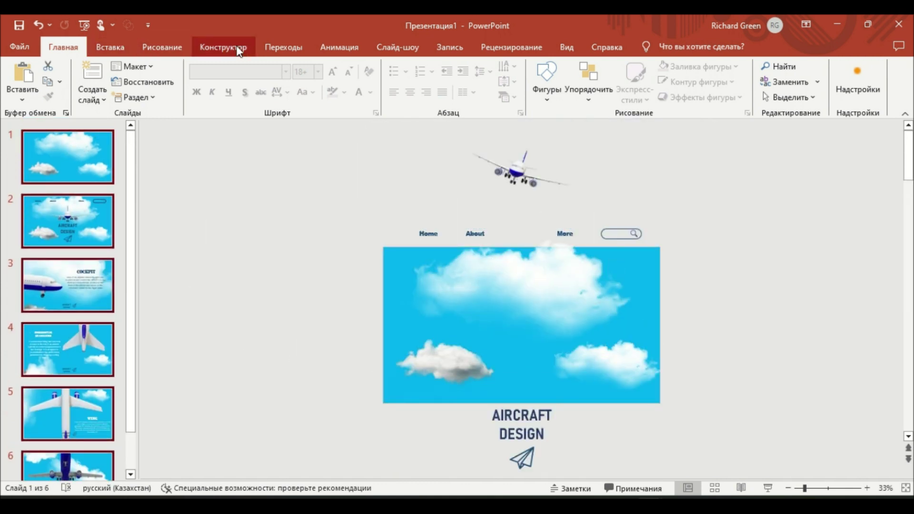
left_click(284, 49)
left_click(130, 82)
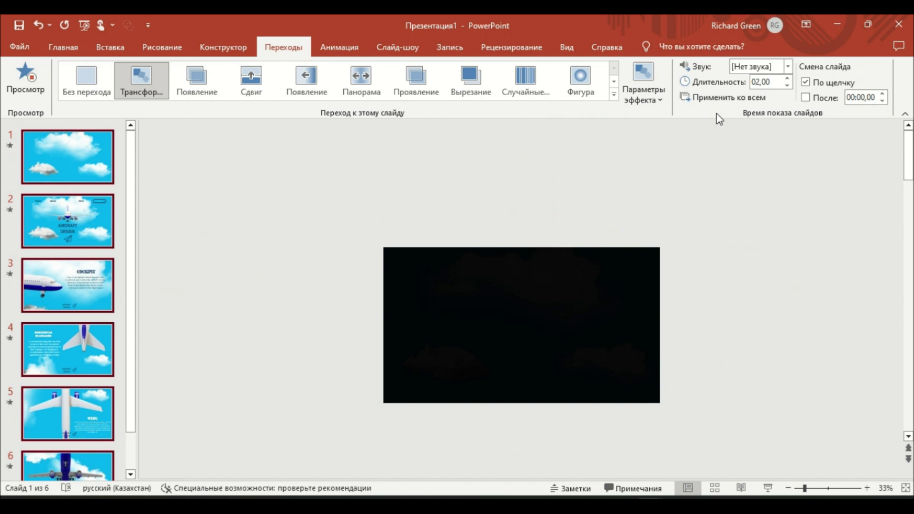
left_click(787, 87)
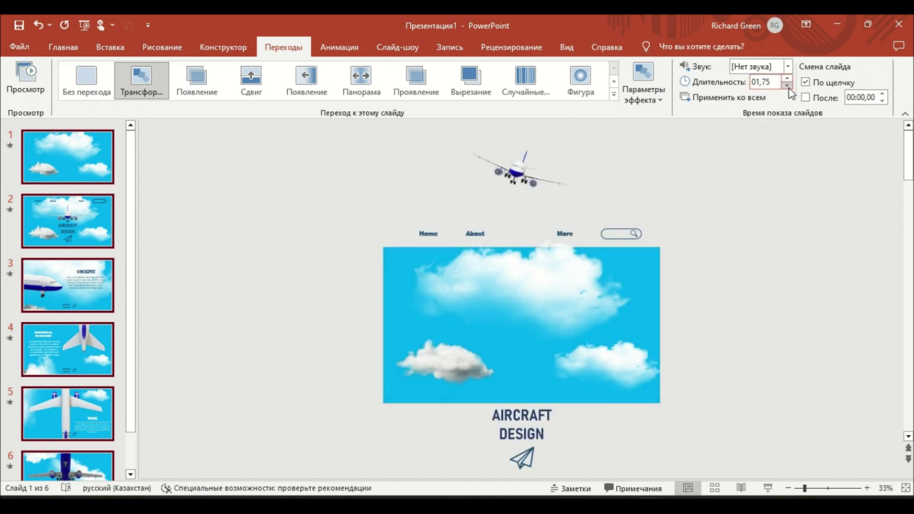
key("F5")
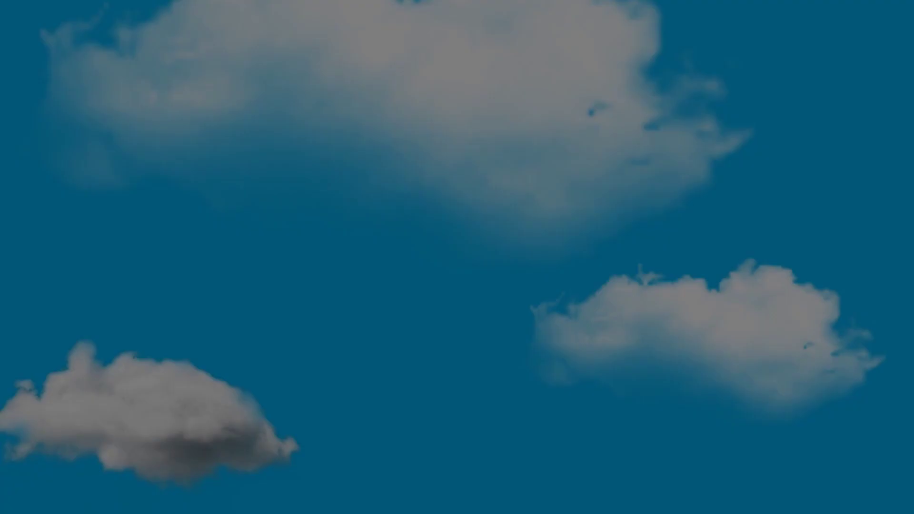
Advance the show through the AIRCRAFT DESIGN, COCKPIT, HORIZONTAL STABILIZER and WING slides.
key("Right")
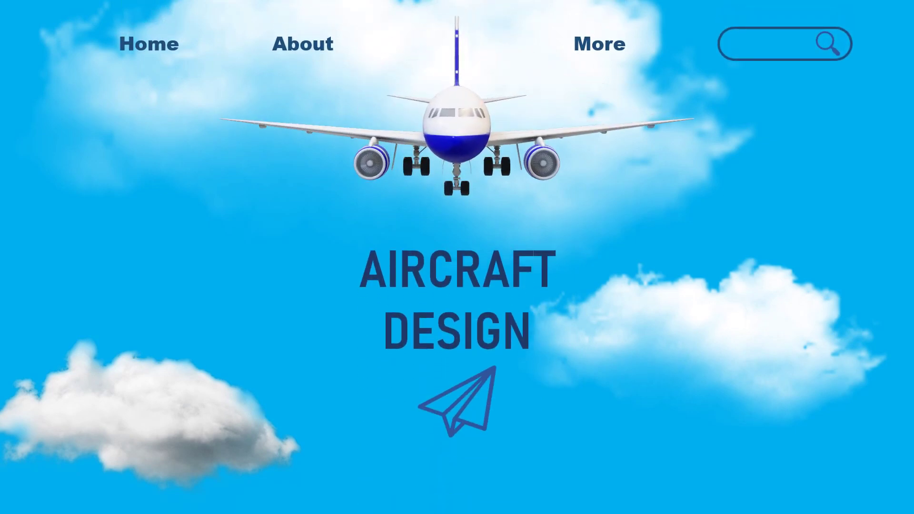
key("Right")
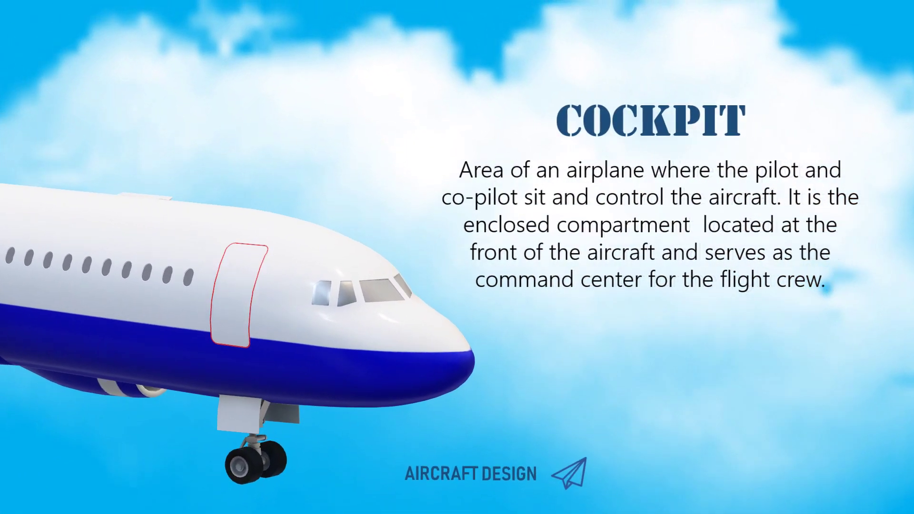
key("Right")
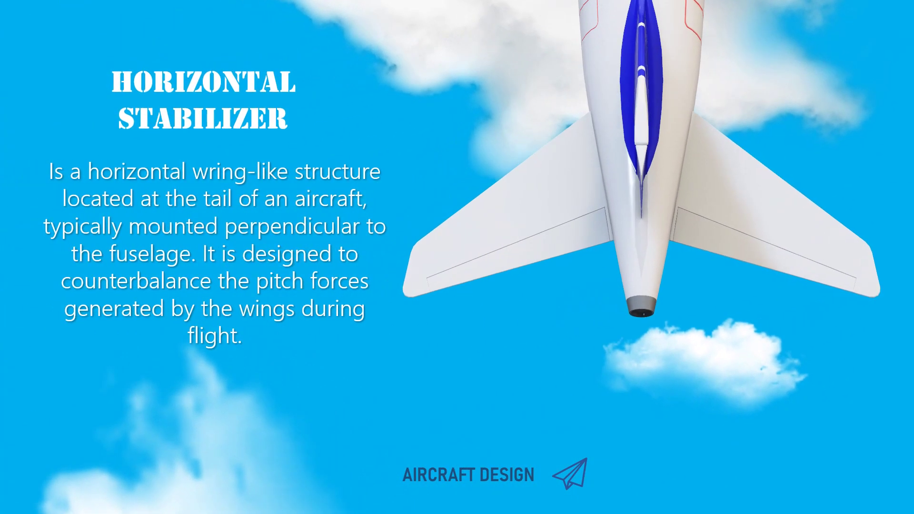
key("Right")
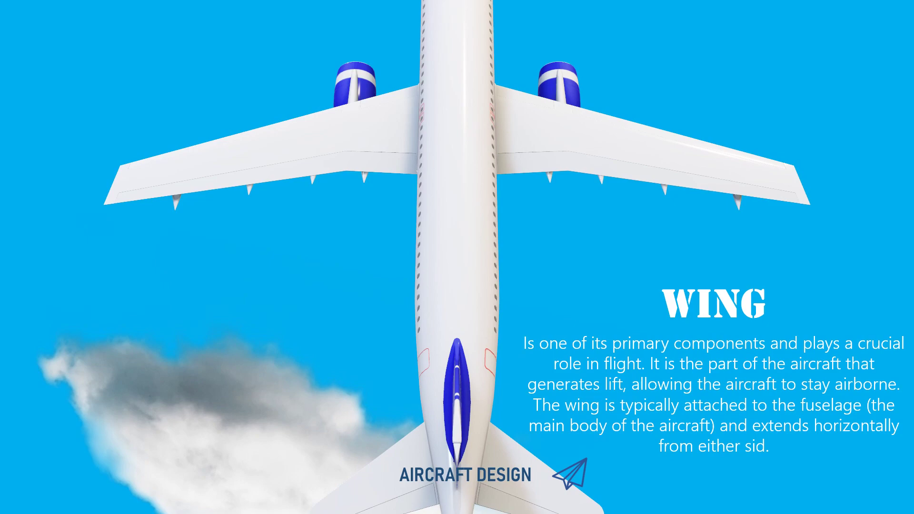